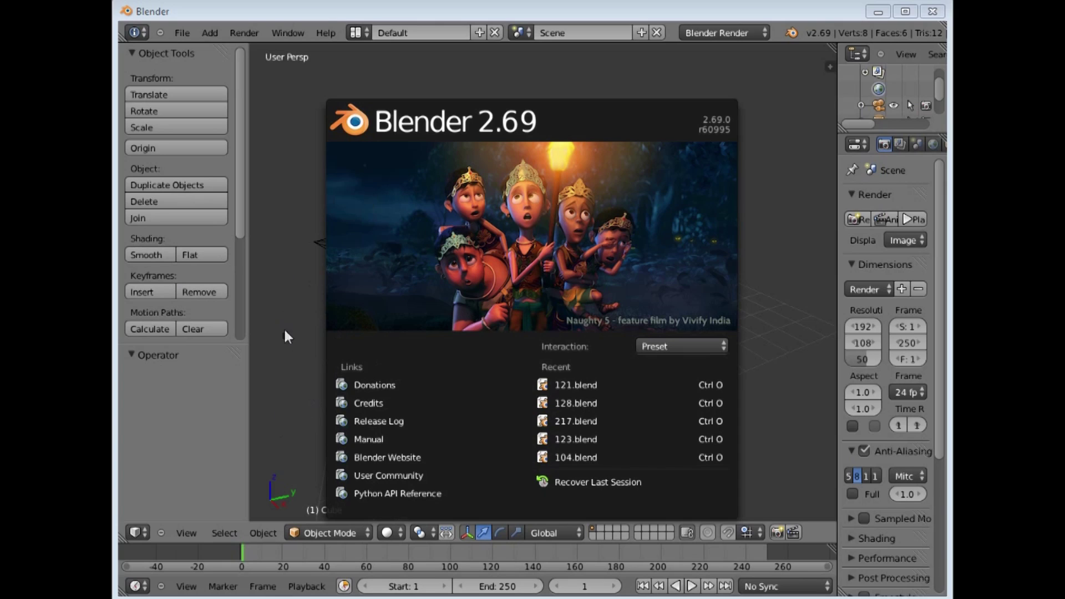
Close the 2.69 welcome splash to reveal the default cube, camera and lamp scene
left_click(284, 298)
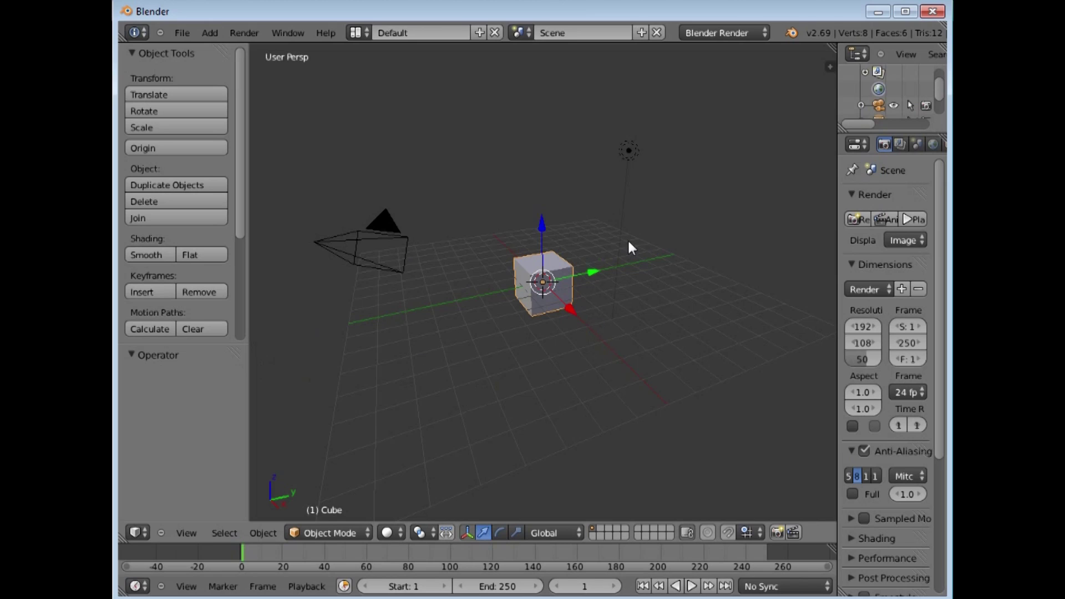
Drag the cube along Z with the manipulator, then translate it 1.137 units along Y
left_click_drag(541, 228, 551, 200)
mouse_move(594, 231)
left_mouse_down()
mouse_move(599, 244)
mouse_move(602, 219)
left_mouse_up()
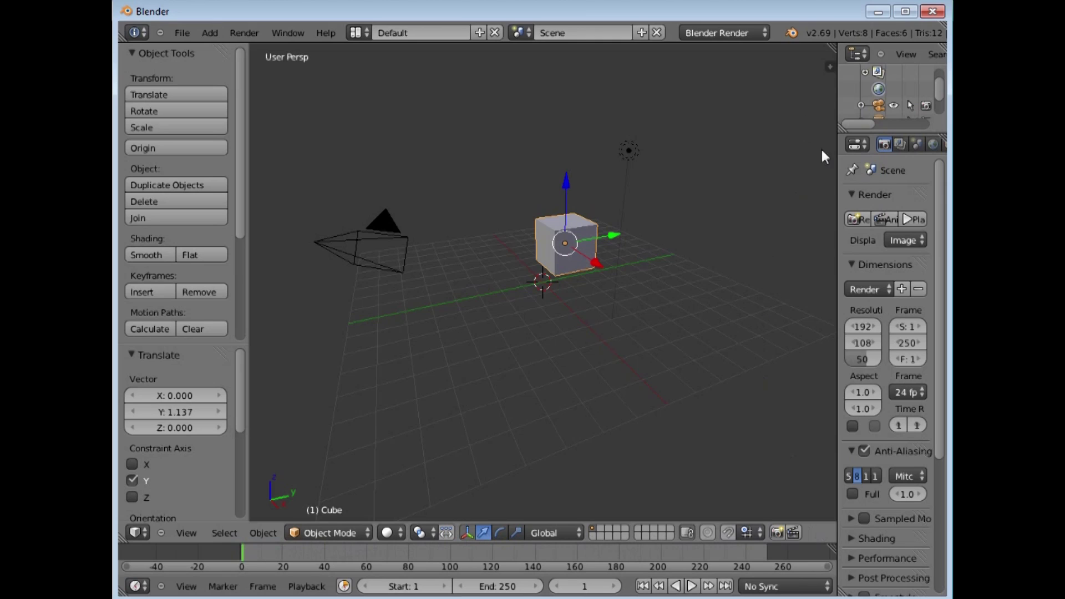
Open and resize the N properties panel, then collapse both it and the T tool shelf
left_click(830, 67)
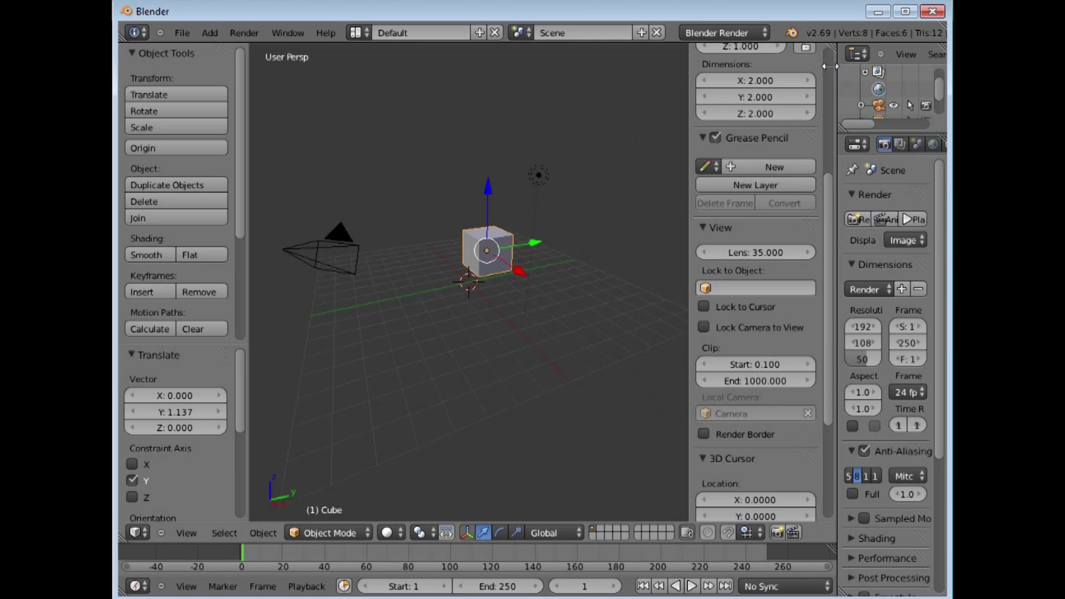
left_click_drag(688, 66, 724, 99)
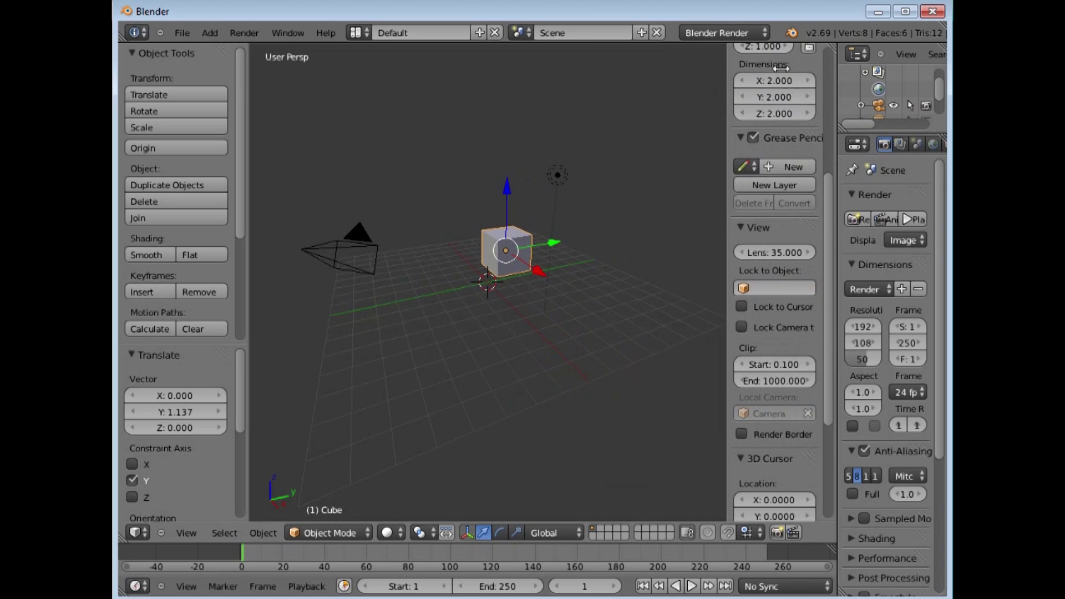
left_click_drag(247, 111, 117, 116)
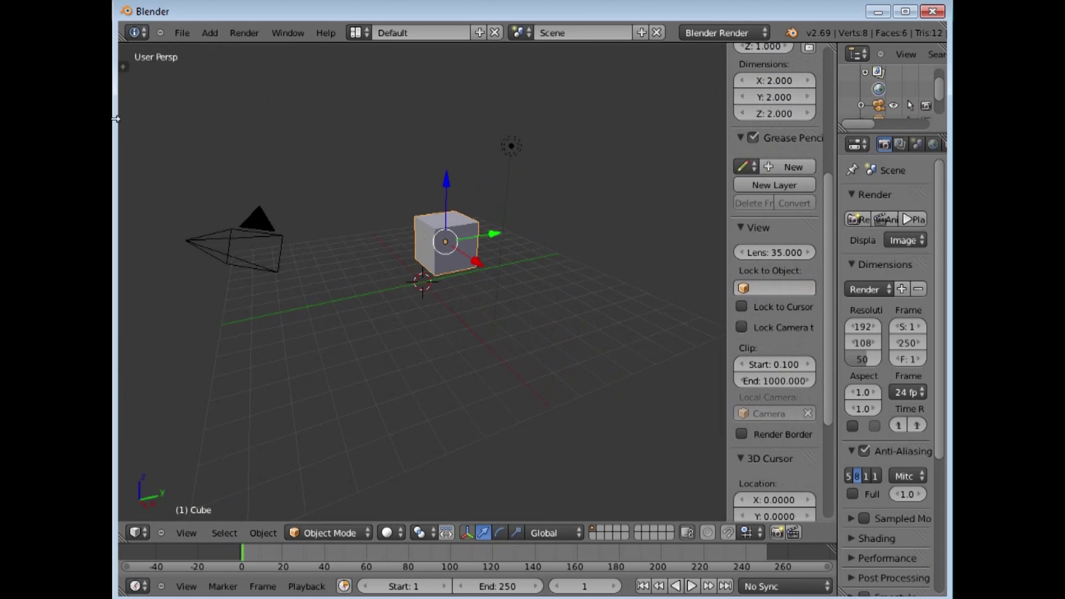
left_click(124, 64)
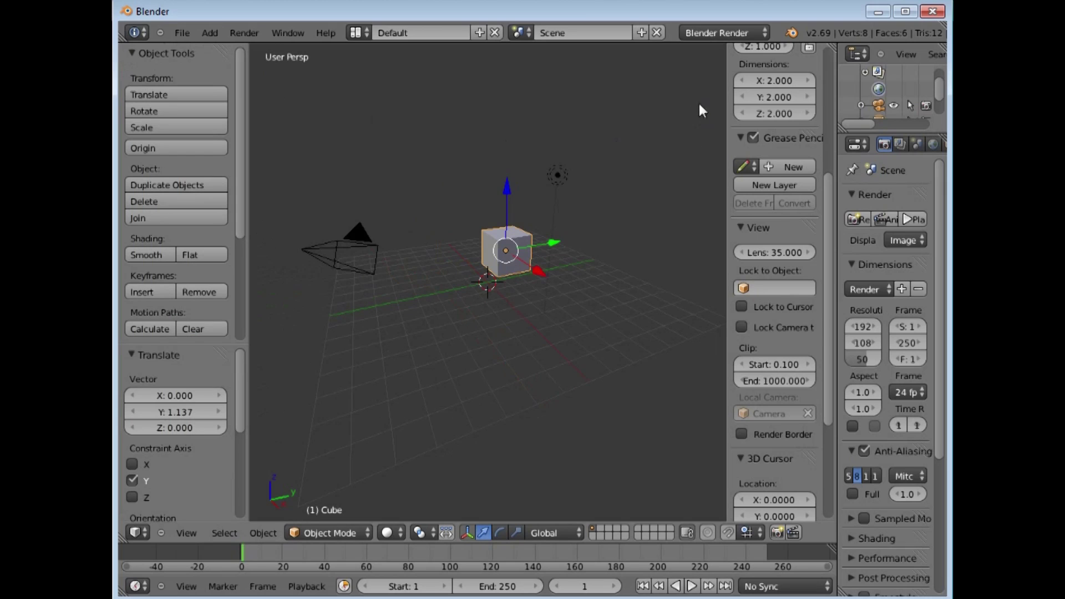
left_click_drag(727, 114, 854, 128)
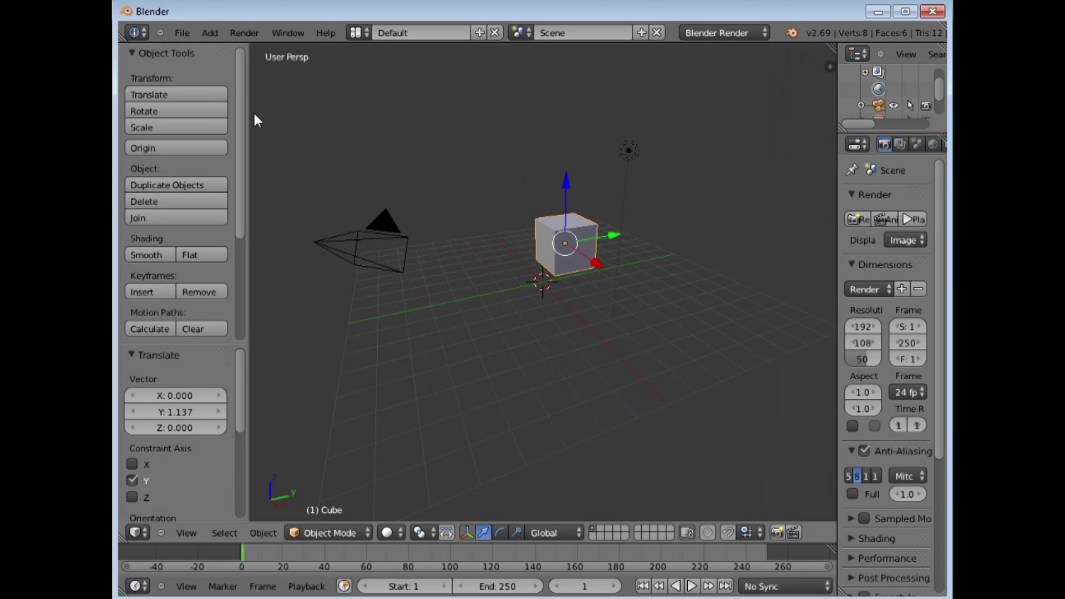
left_click_drag(248, 113, 128, 115)
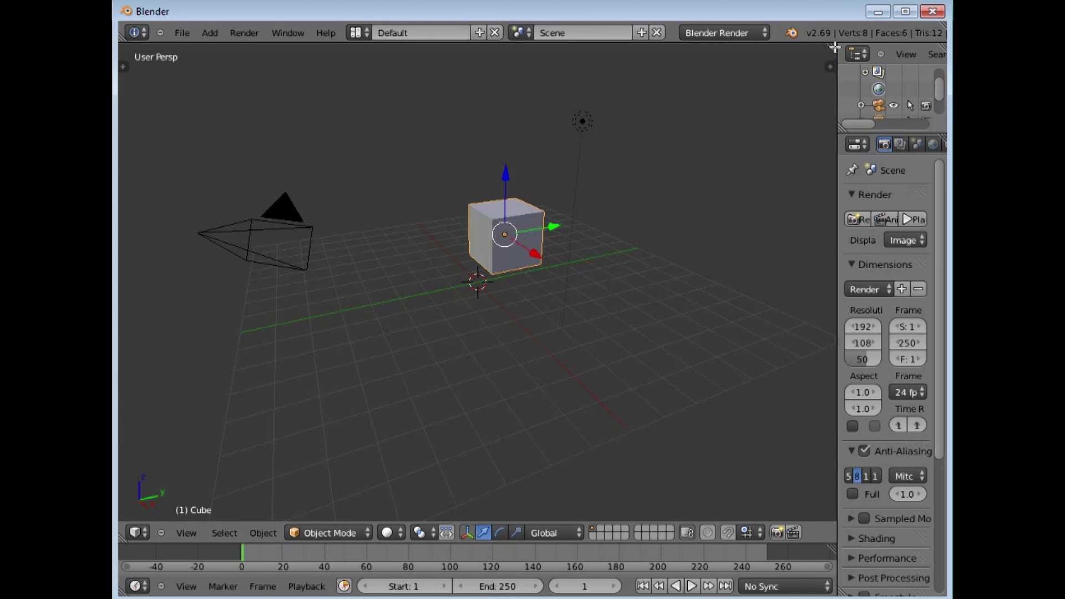
left_click_drag(835, 48, 549, 75)
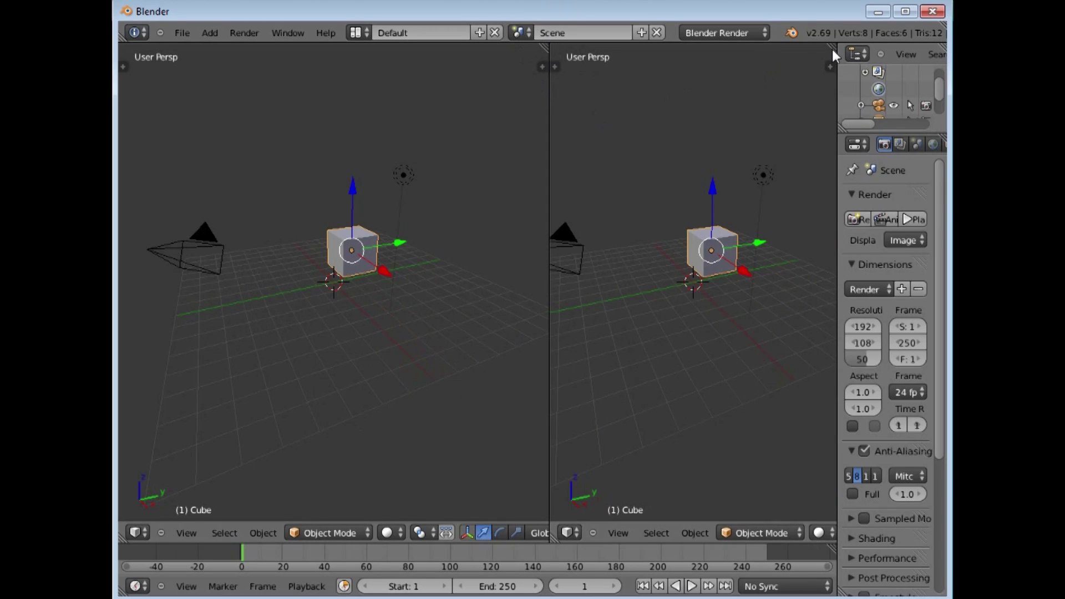
left_click_drag(833, 52, 681, 69)
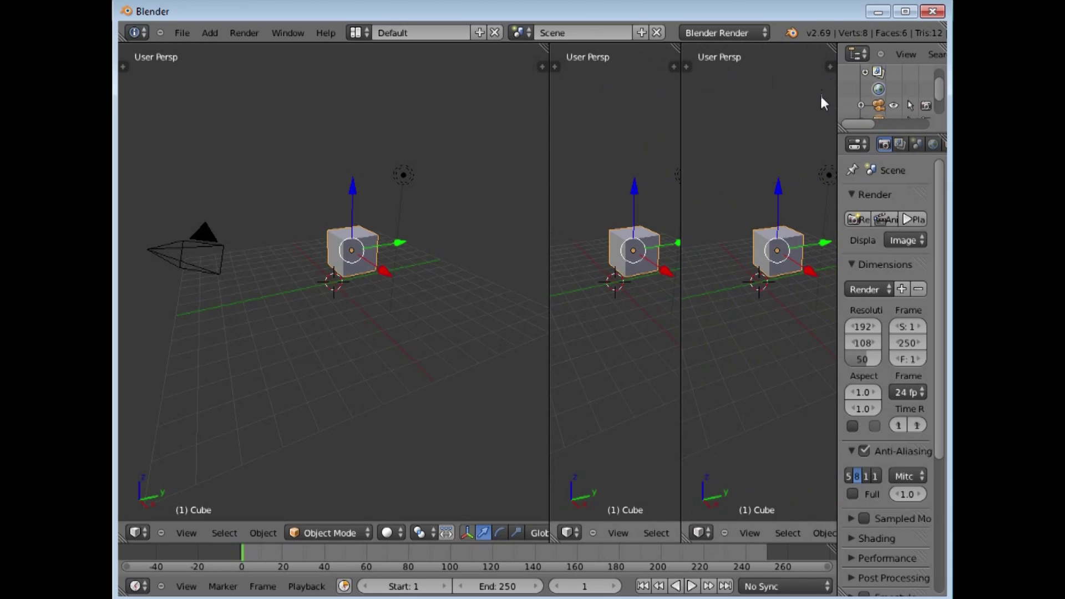
left_click_drag(674, 47, 732, 55)
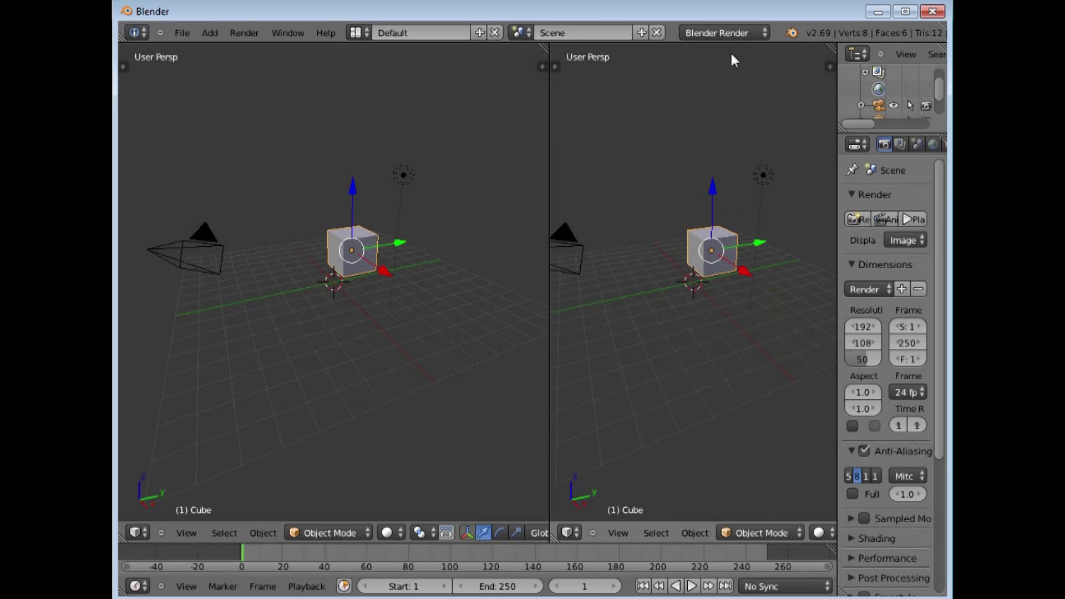
left_click_drag(547, 54, 574, 53)
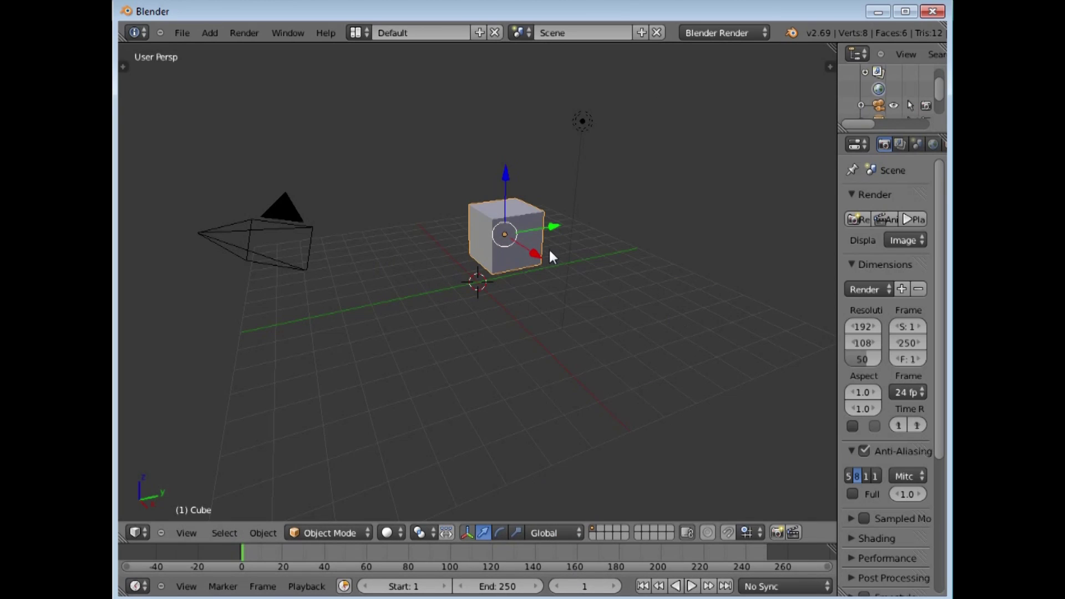
Cycle the screen layout through 3D View Full, Animation, Compositing and Game Logic, ending on Motion Tracking
left_click(365, 31)
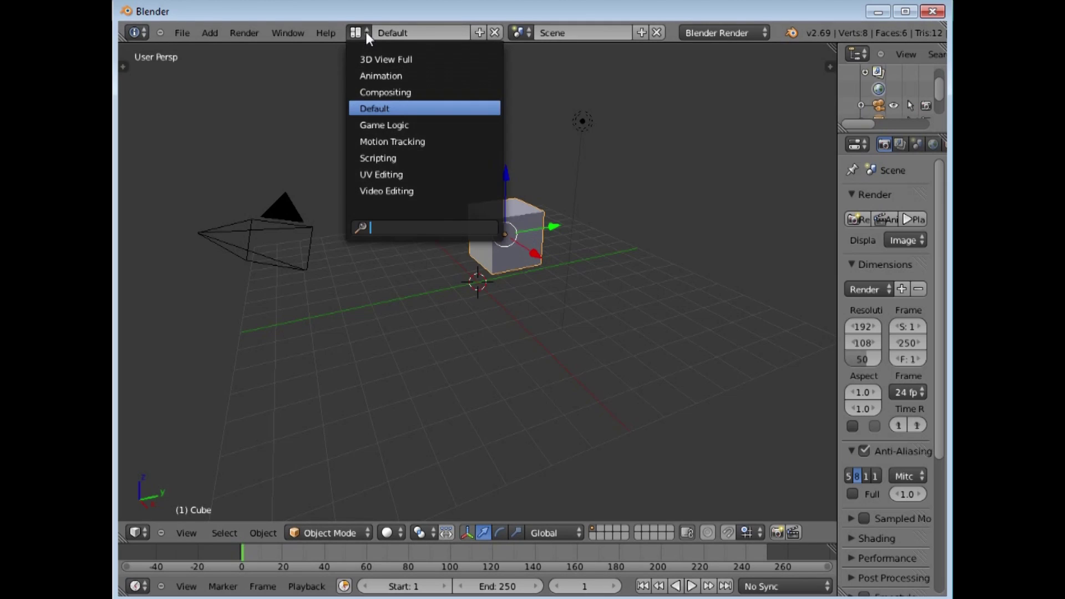
left_click(377, 60)
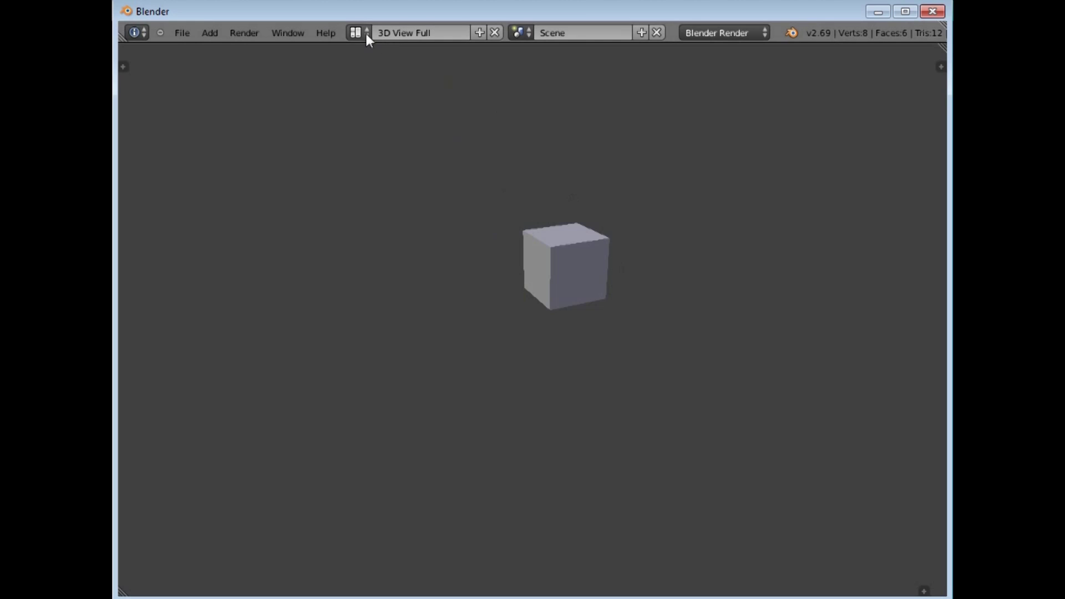
left_click(361, 28)
left_click(373, 73)
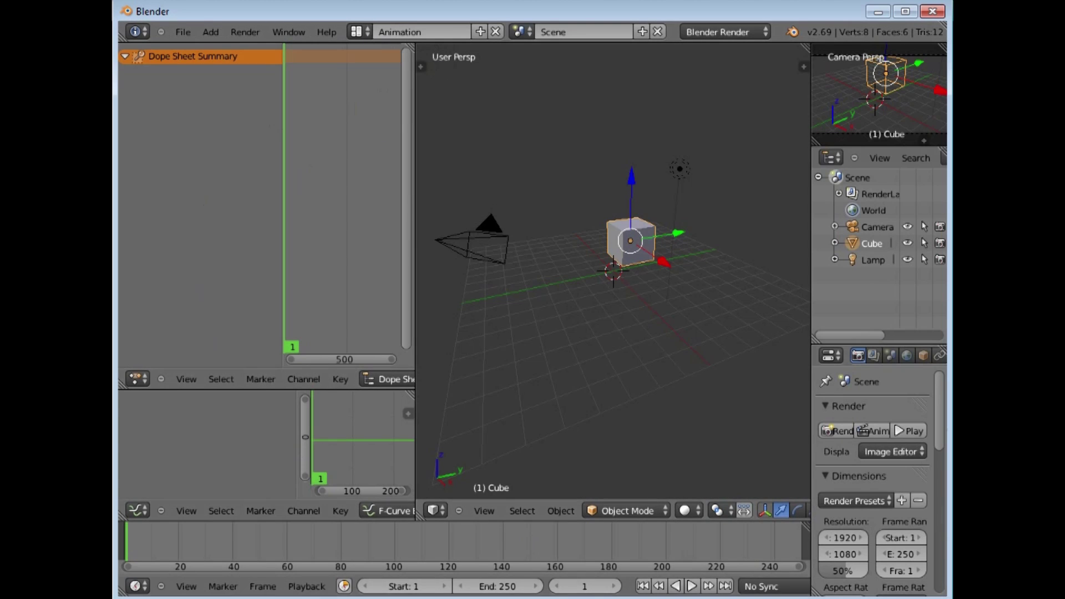
left_click(366, 32)
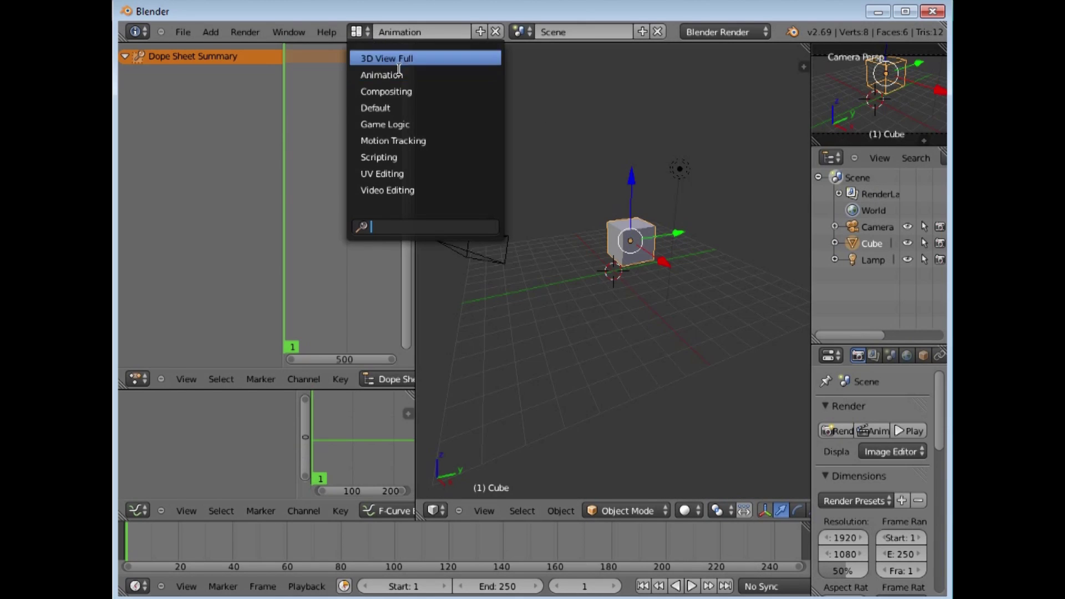
left_click(396, 91)
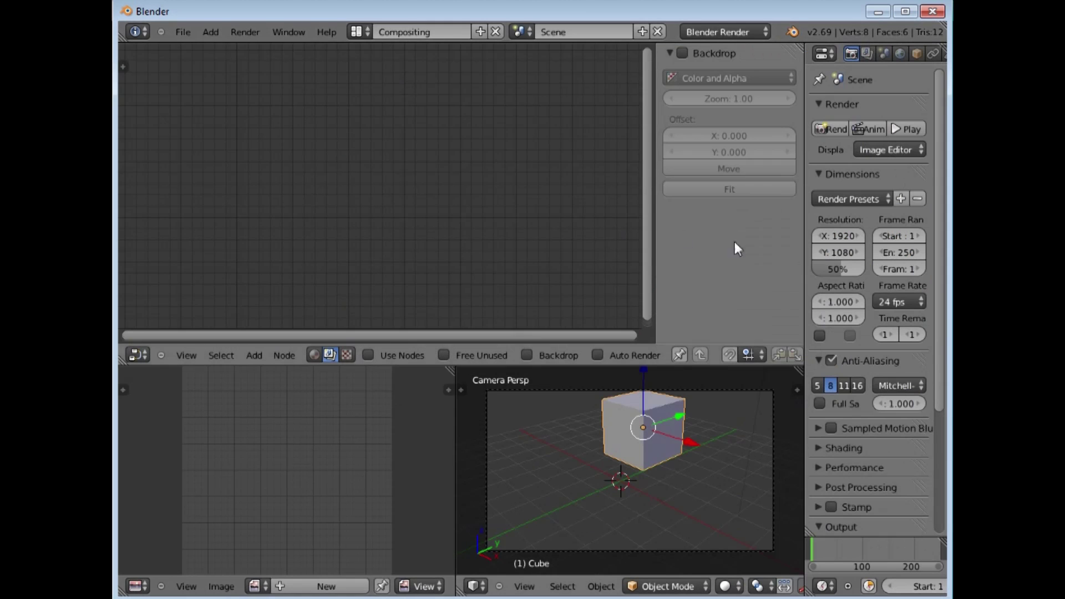
left_click(367, 32)
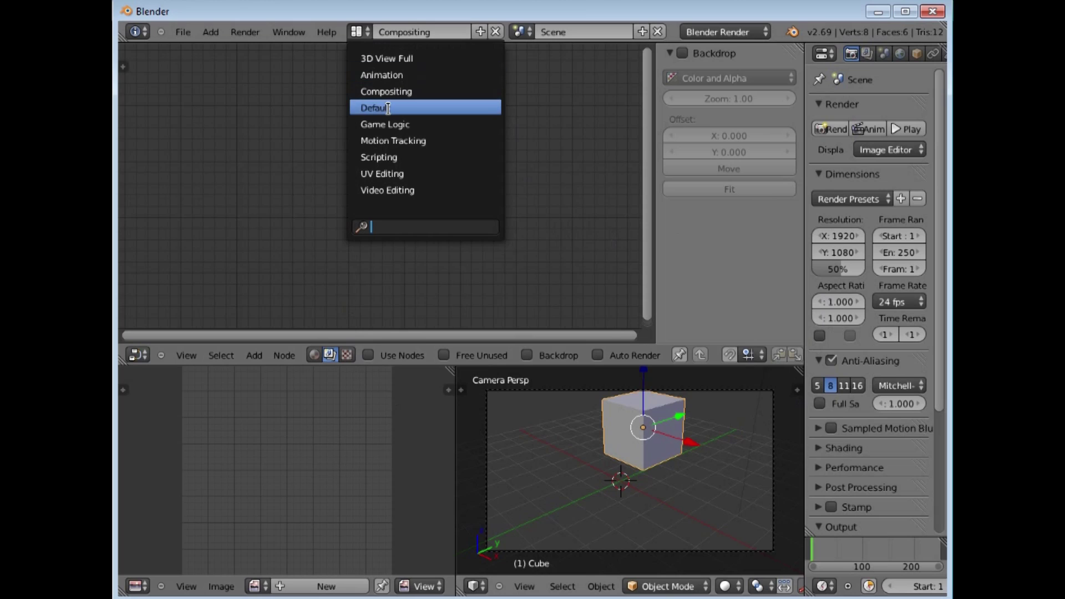
left_click(386, 124)
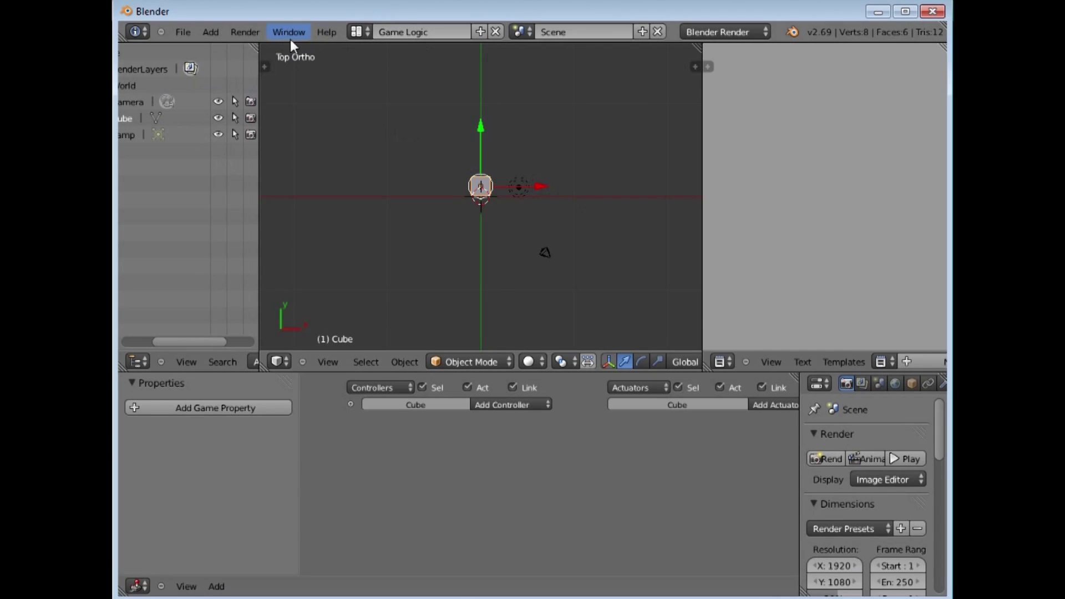
left_click(361, 31)
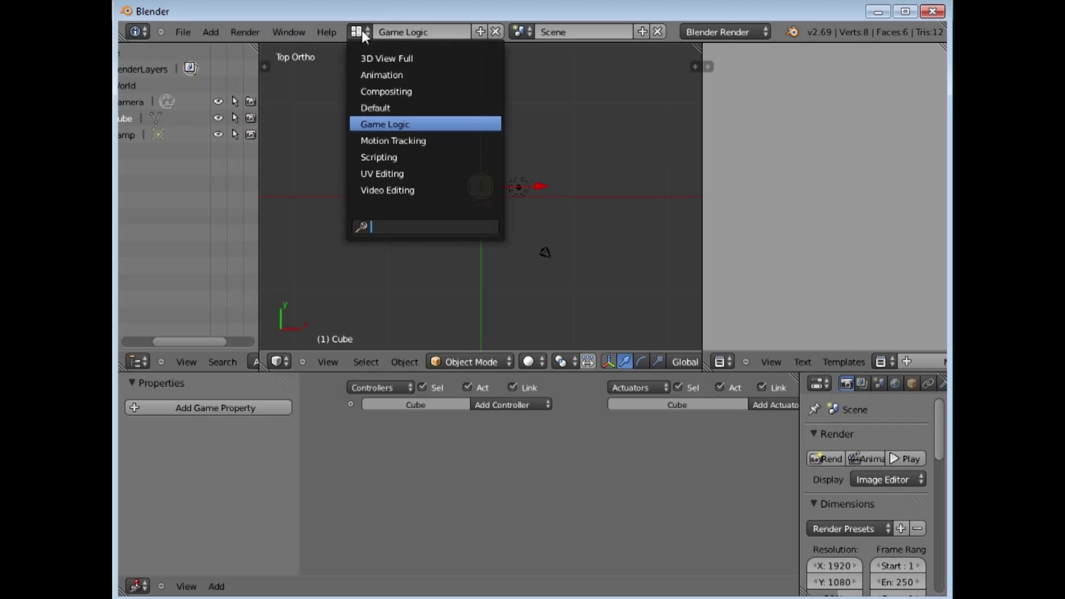
left_click(395, 141)
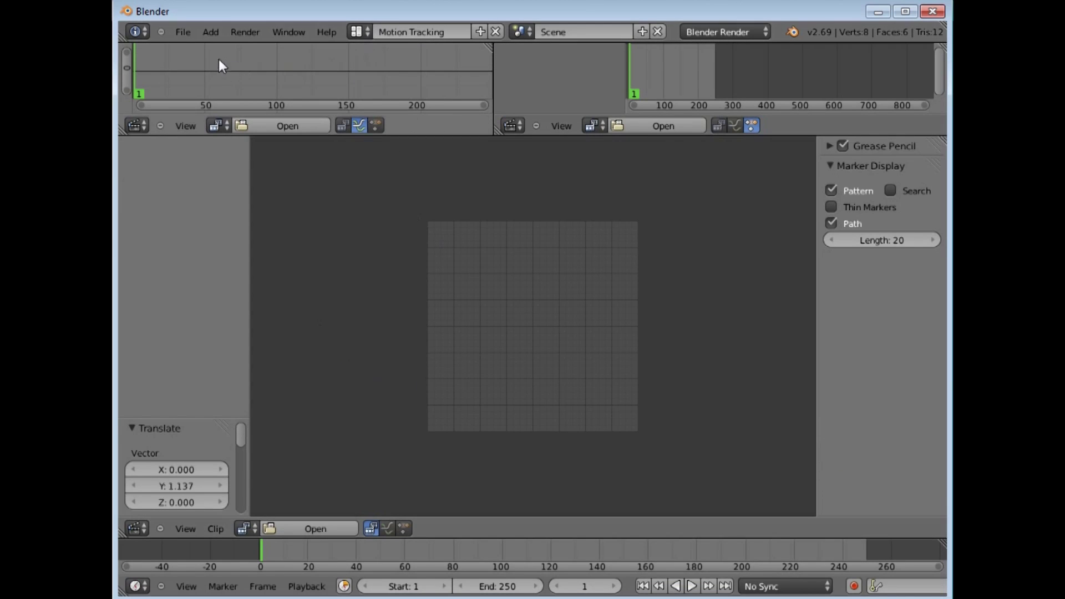
Try the Scripting, UV Editing and Video Editing layouts, then return to the Default layout
left_click(362, 31)
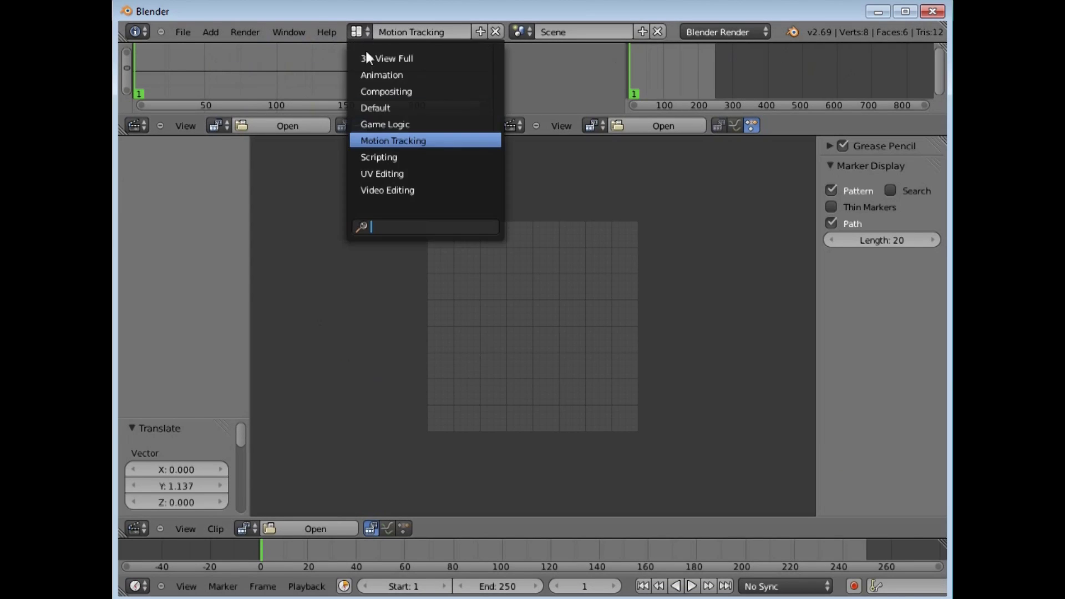
left_click(392, 157)
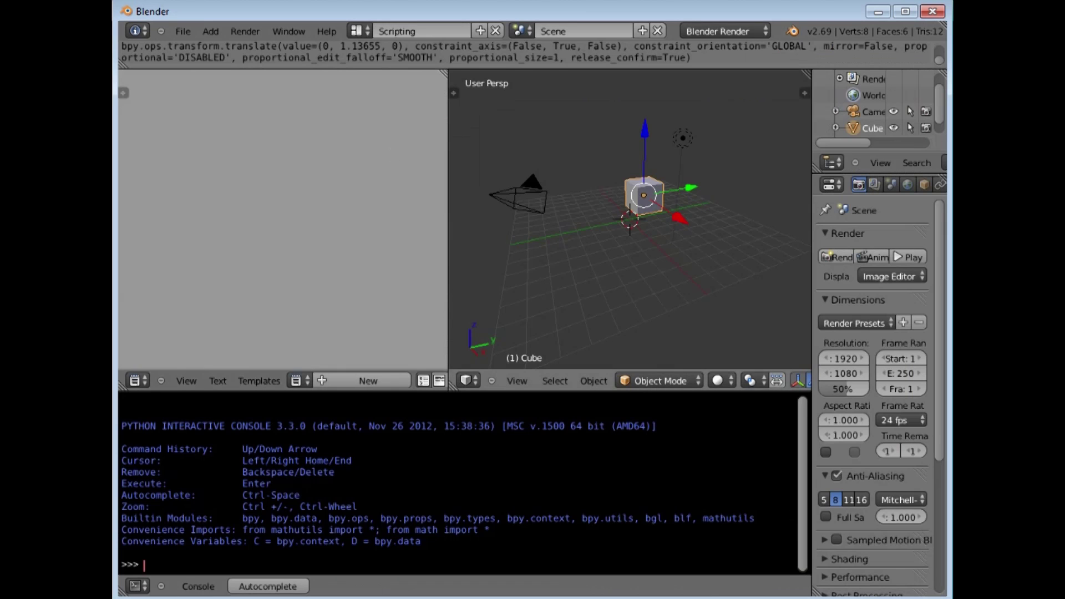
left_click(366, 31)
left_click(400, 172)
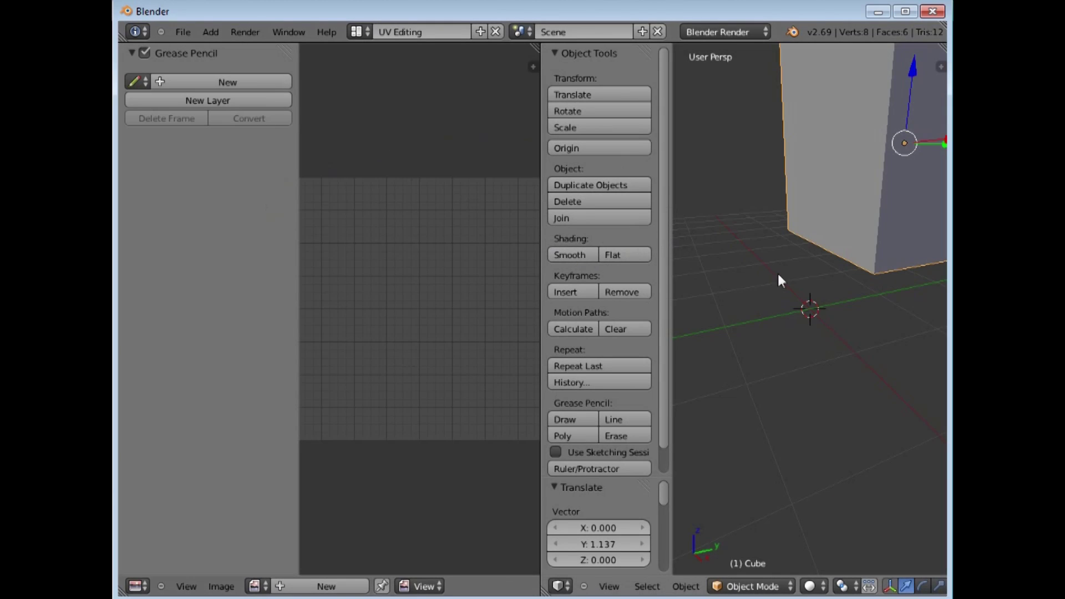
left_click(365, 32)
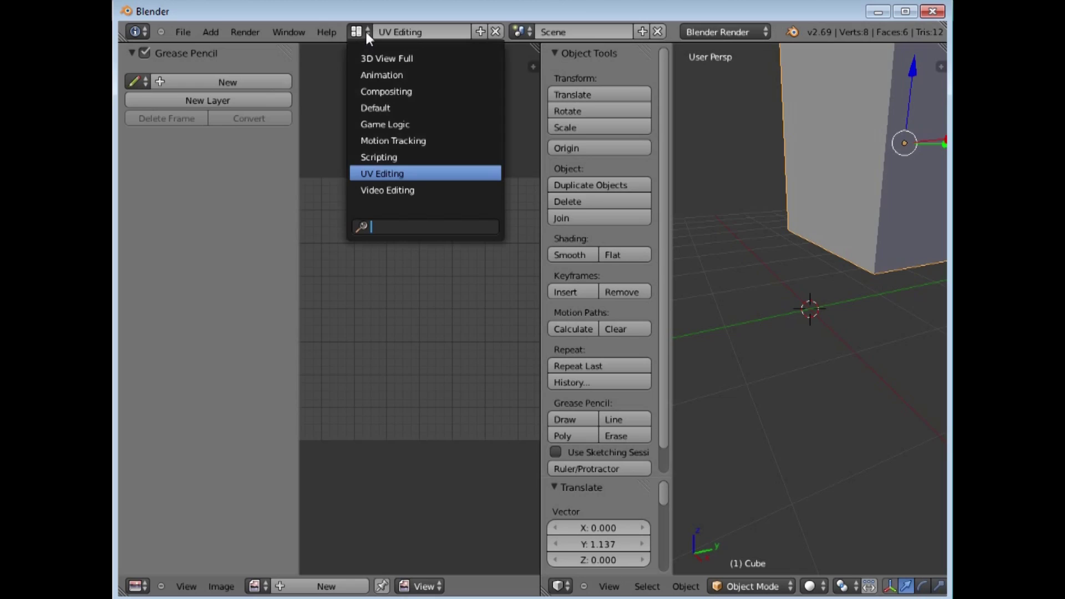
left_click(405, 190)
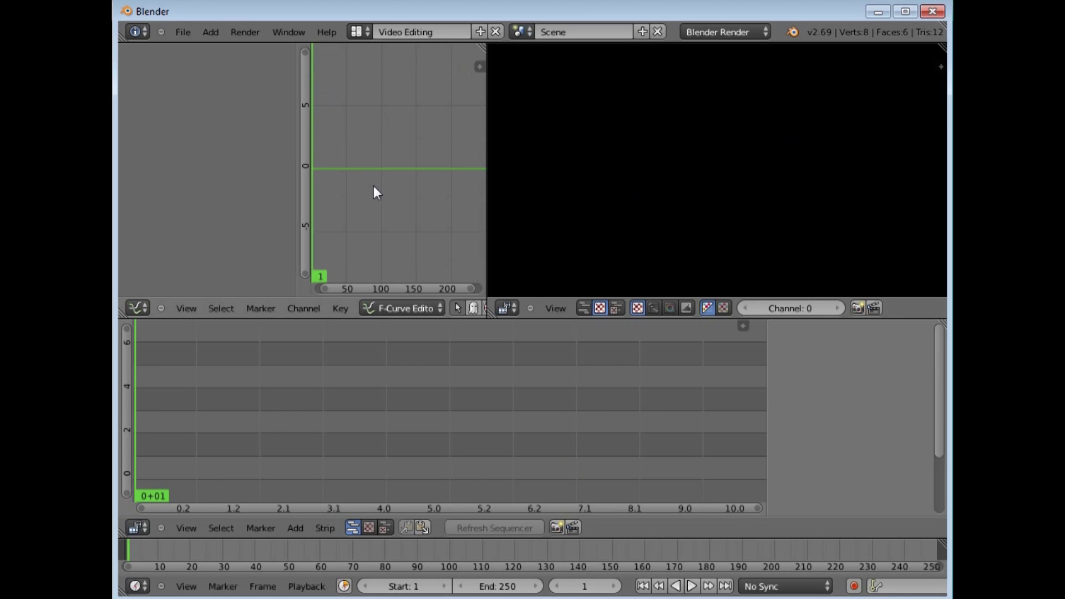
left_click(357, 31)
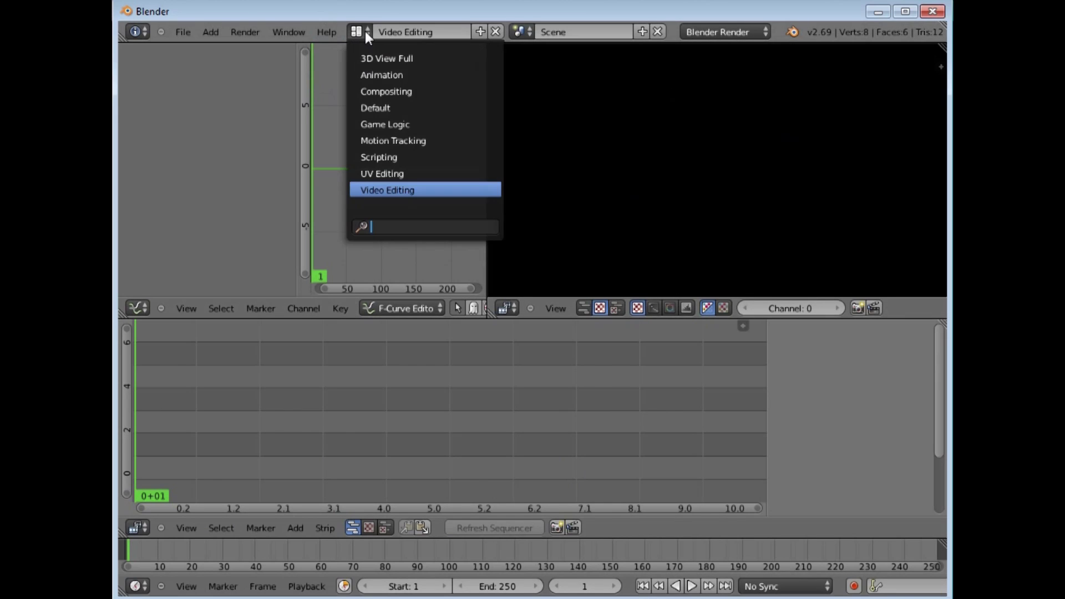
left_click(383, 108)
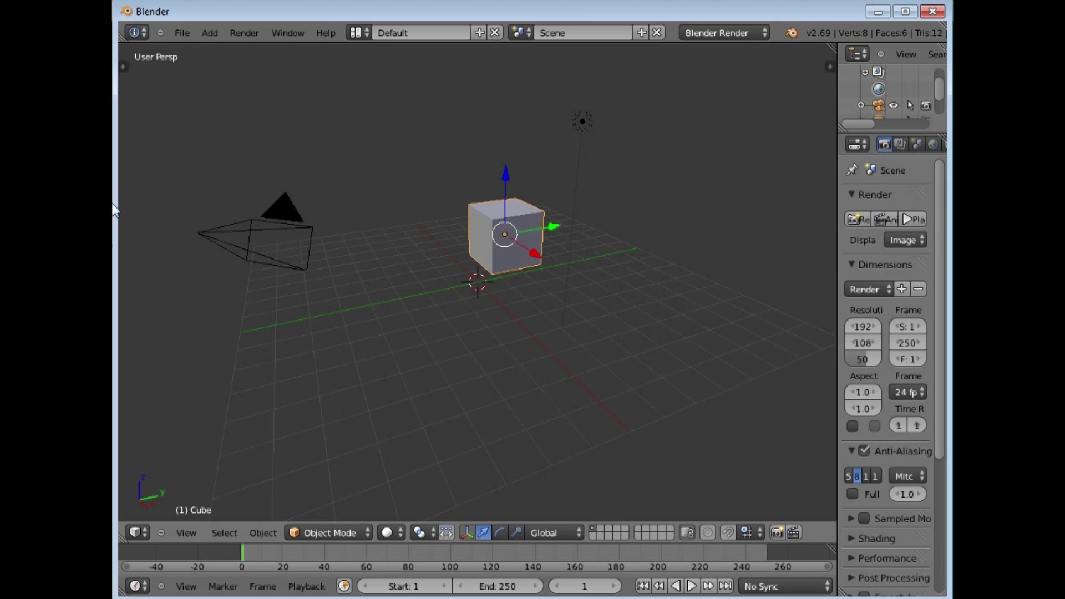
Show the Object Tools shelf on the left side of the 3D view
mouse_move(117, 198)
left_mouse_down()
mouse_move(192, 198)
mouse_move(111, 198)
left_mouse_up()
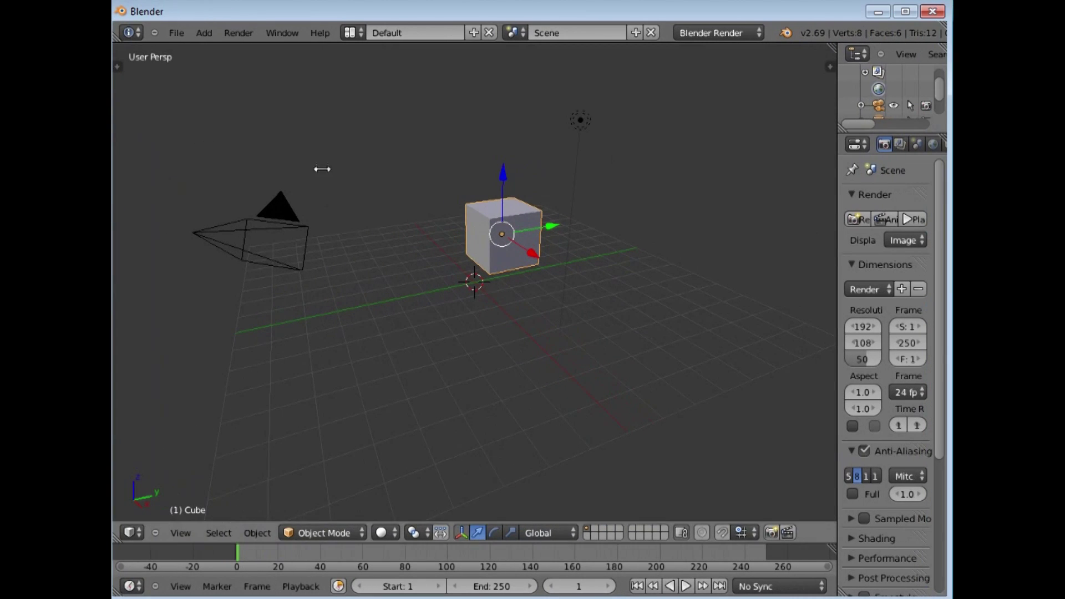
left_click(118, 66)
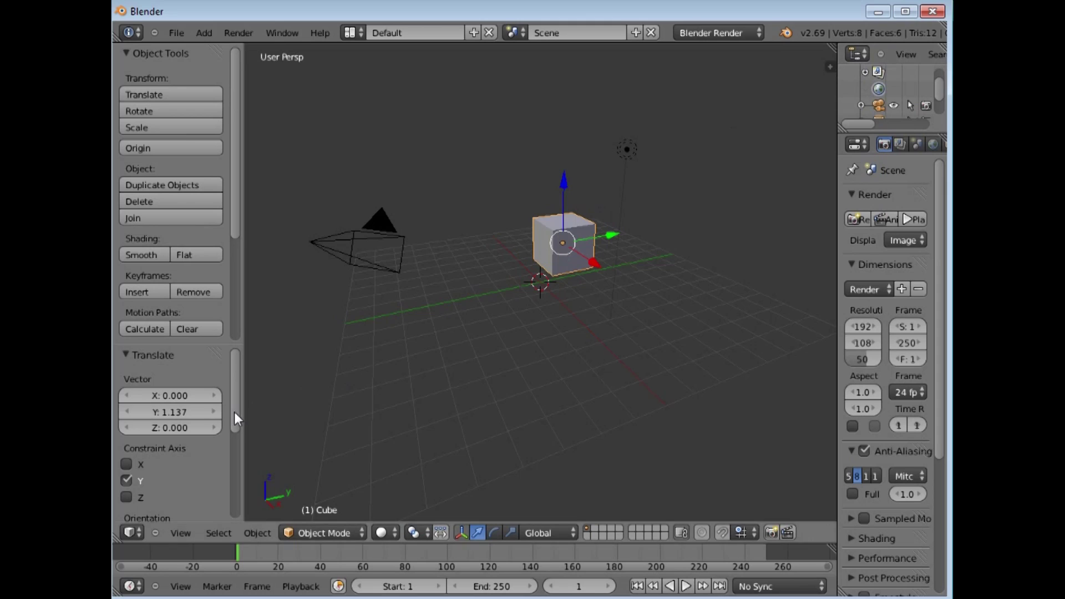
left_click(131, 531)
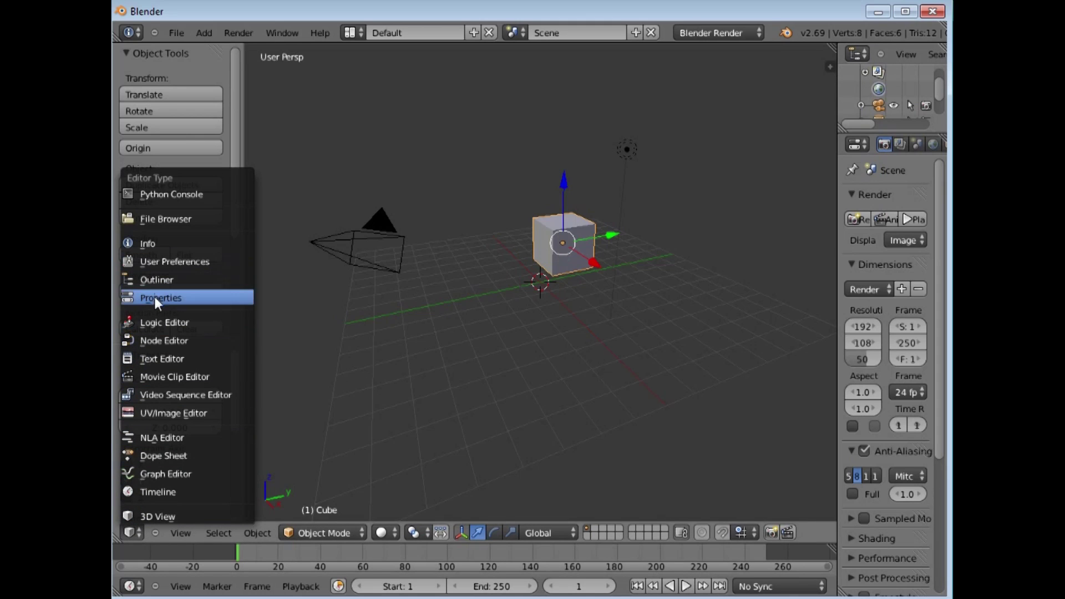
Switch the main area to the Movie Clip Editor, then the Node Editor, then the Outliner
left_click(161, 375)
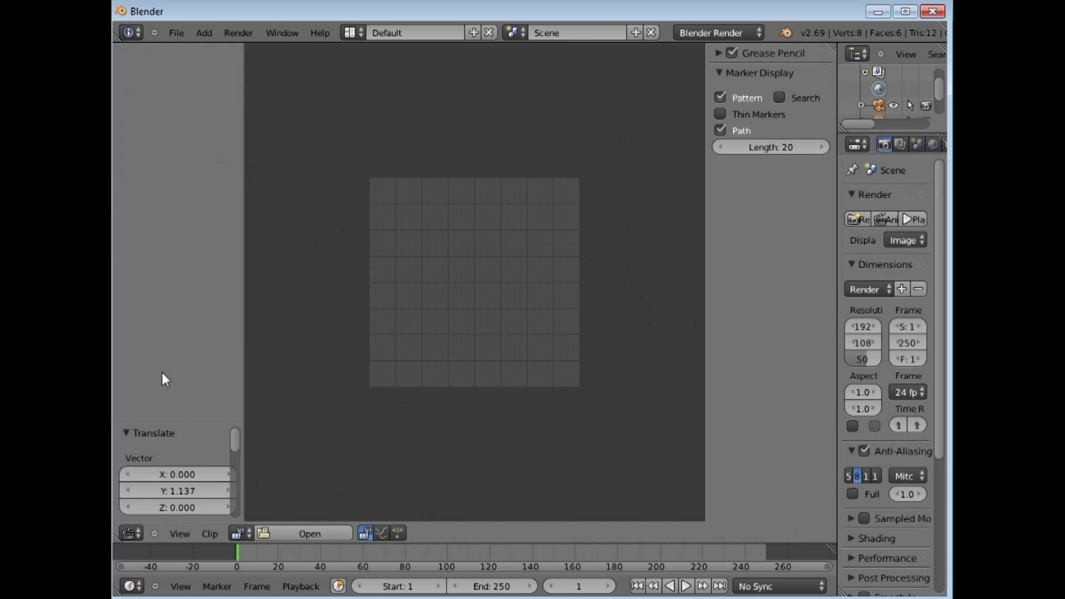
left_click(131, 533)
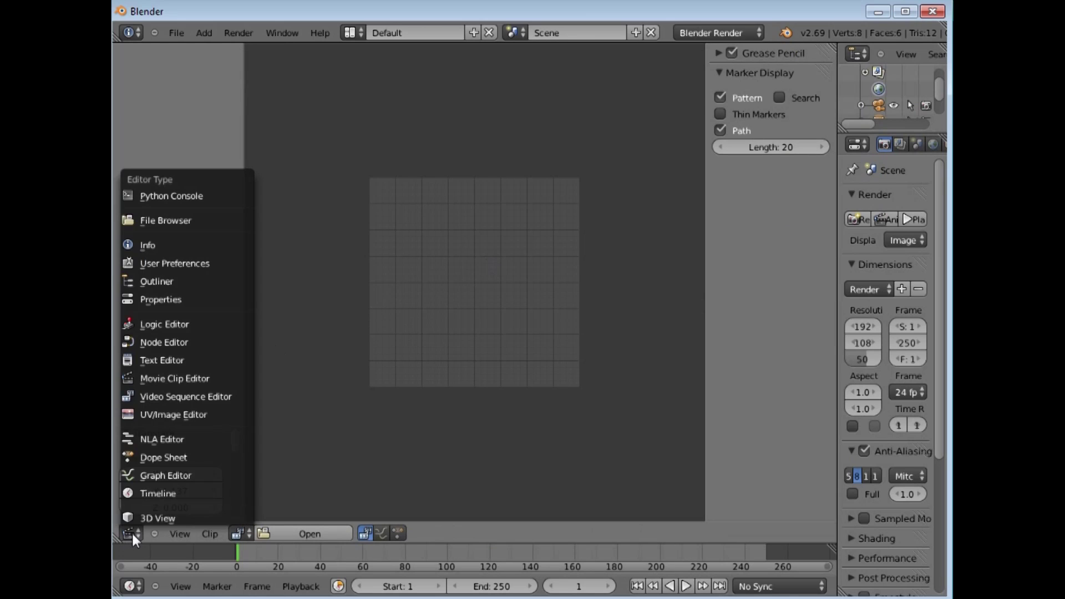
left_click(148, 340)
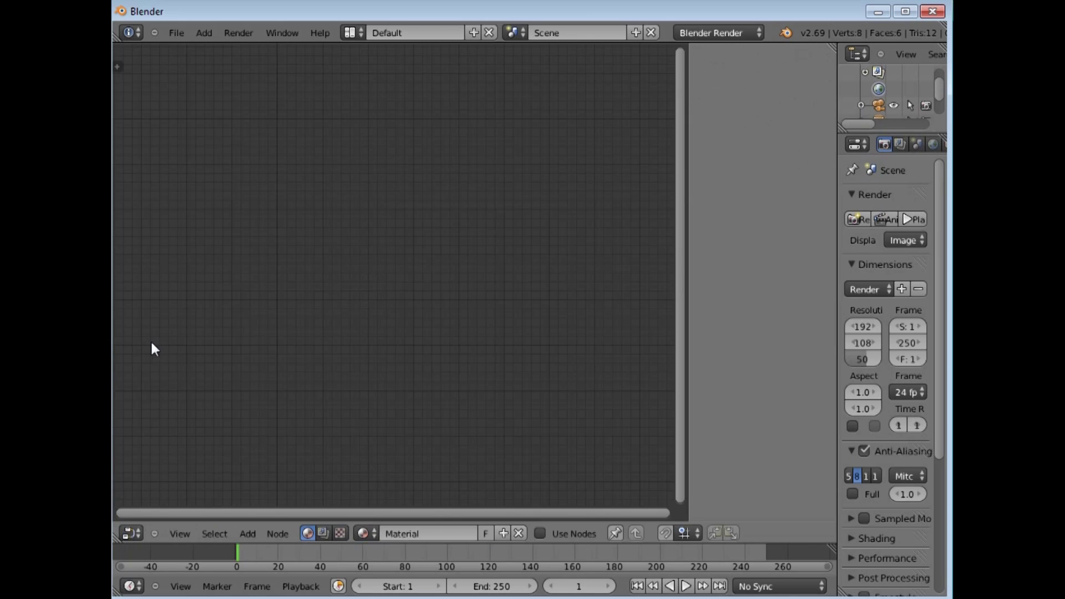
left_click(133, 528)
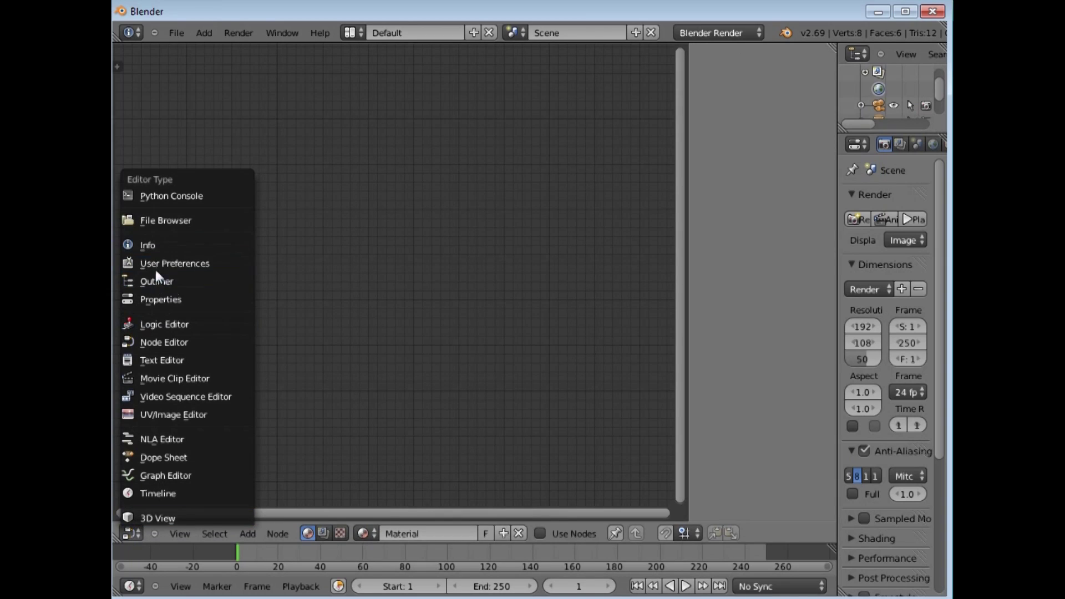
left_click(160, 284)
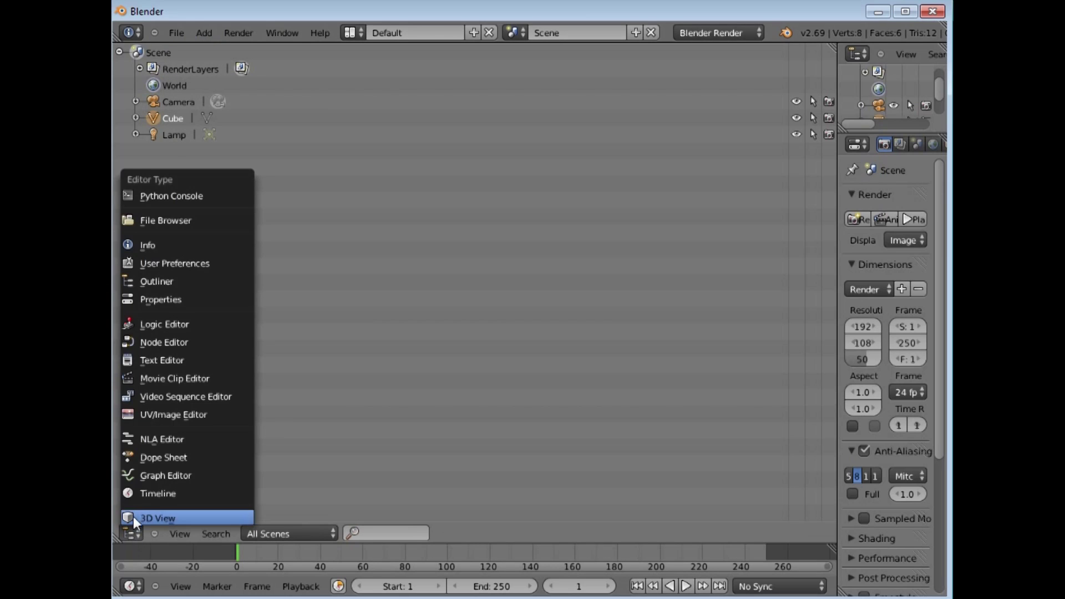
Switch to the Video Sequence Editor with preview, then Dope Sheet, and finally Movie Clip Editor
left_click(166, 397)
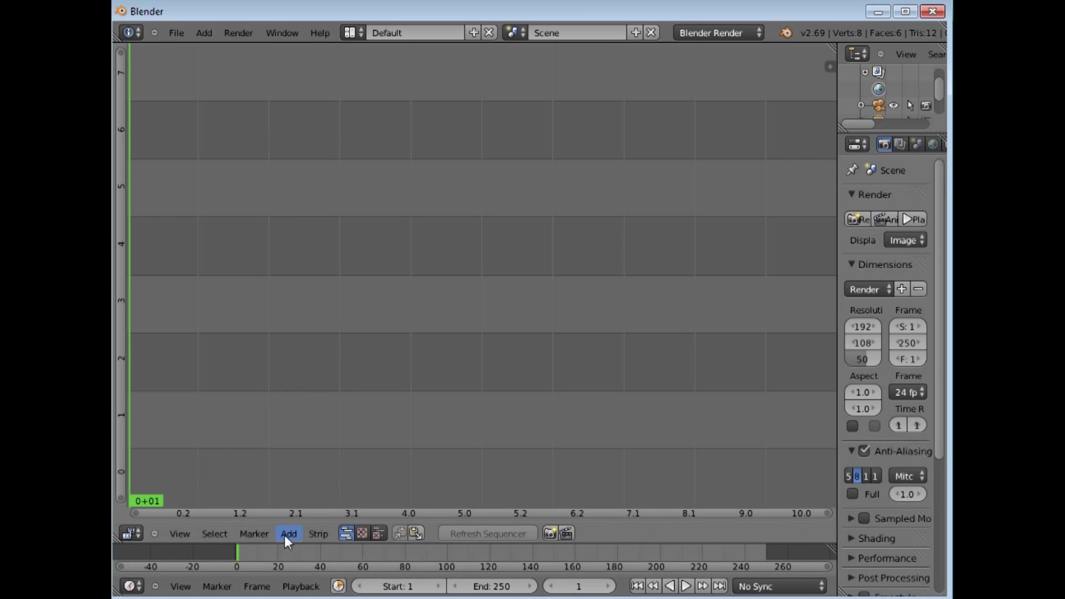
left_click(378, 534)
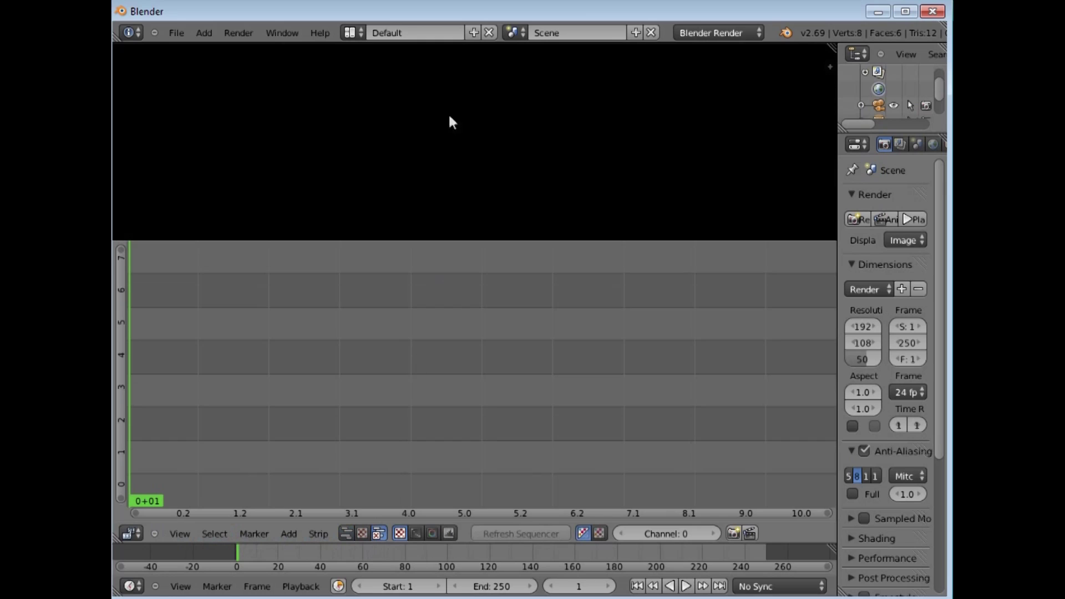
left_click(133, 533)
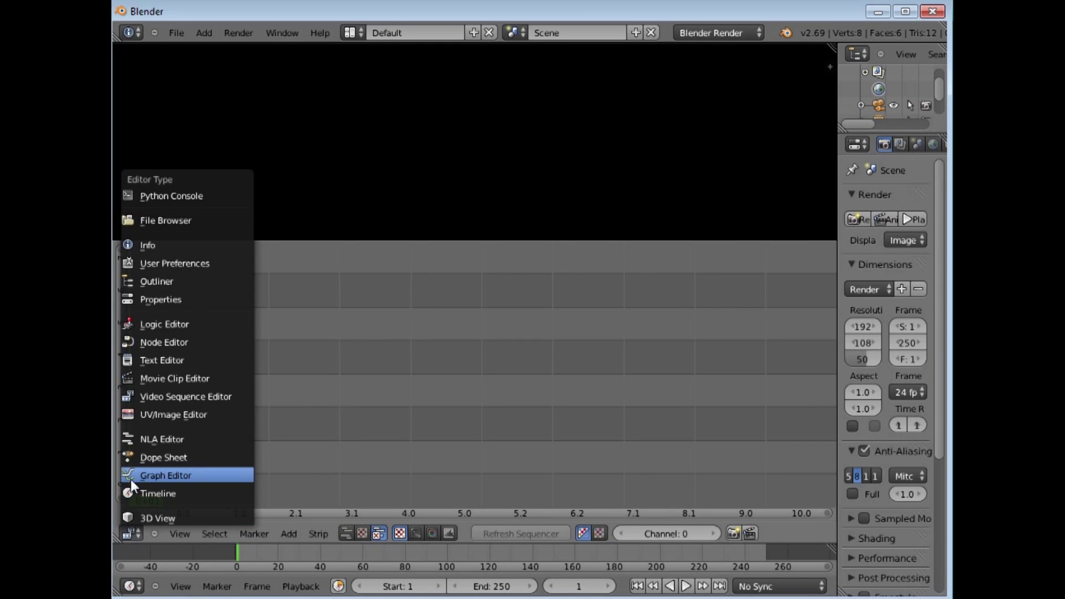
left_click(153, 458)
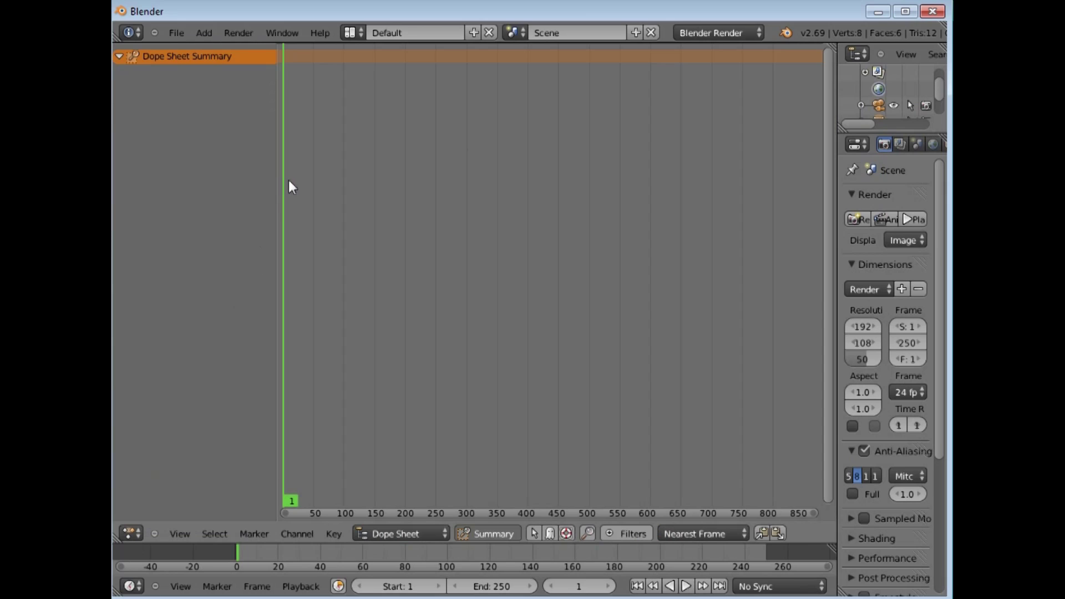
left_click(131, 533)
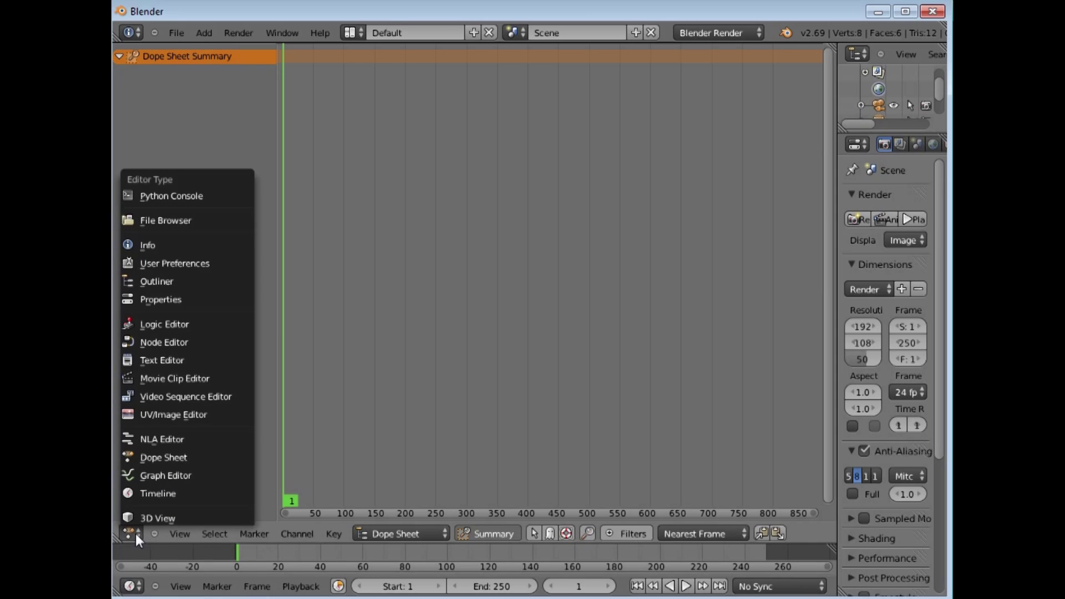
left_click(142, 539)
left_click(137, 532)
left_click(147, 379)
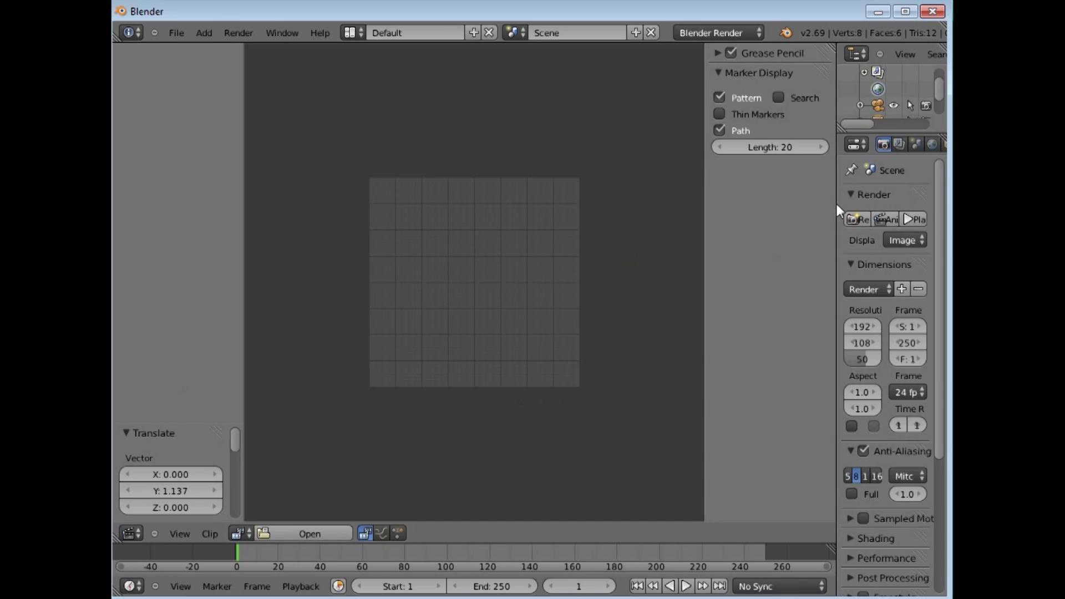
Widen the right-hand column, enlarge the Outliner, and turn it into the UV/Image Editor
left_click_drag(836, 204, 712, 230)
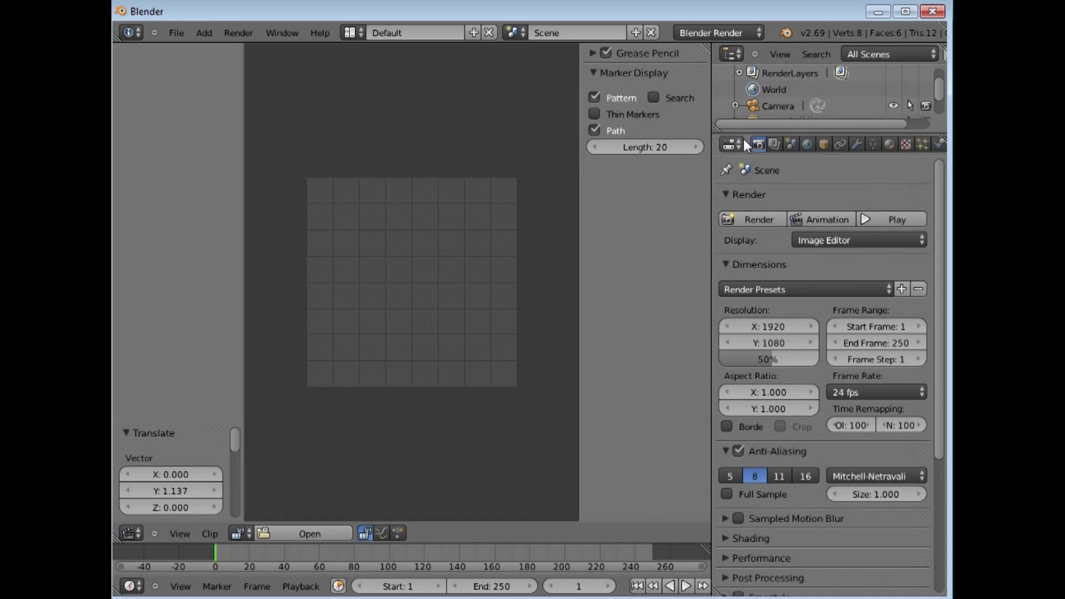
left_click_drag(743, 133, 741, 244)
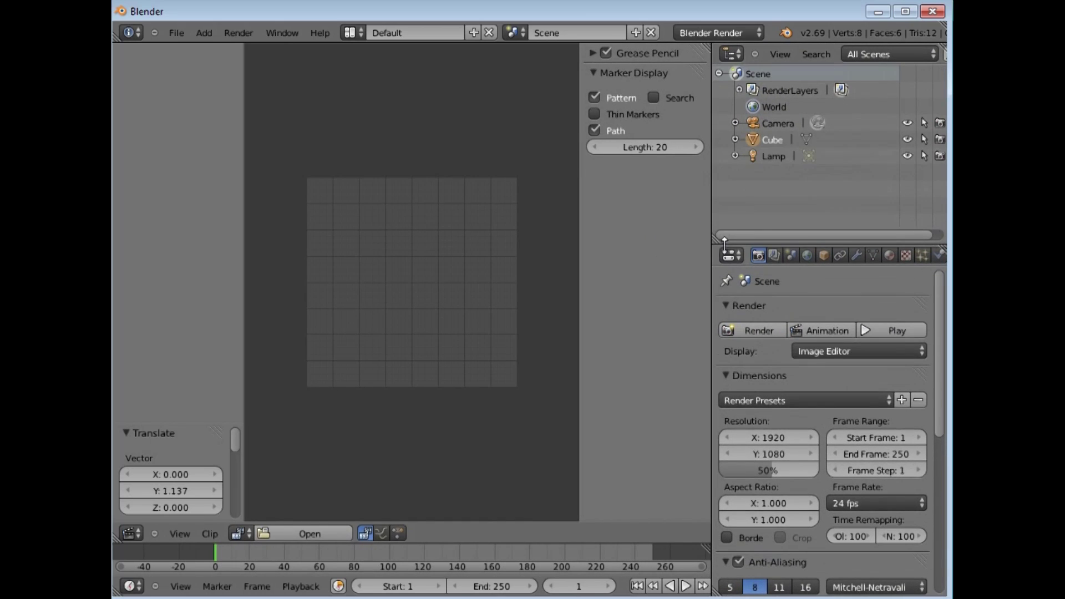
left_click(730, 54)
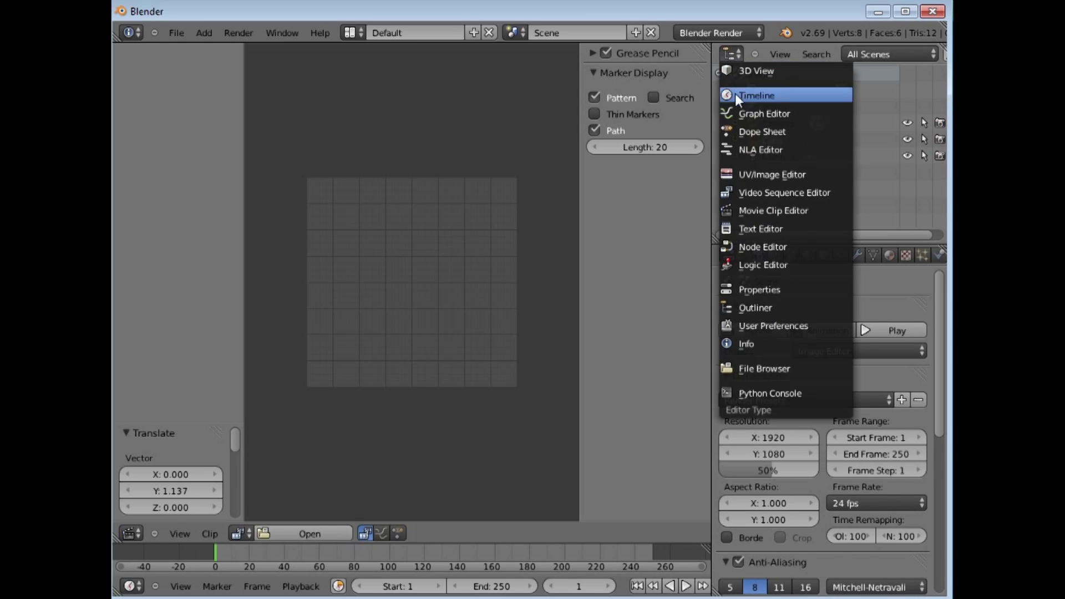
left_click(746, 170)
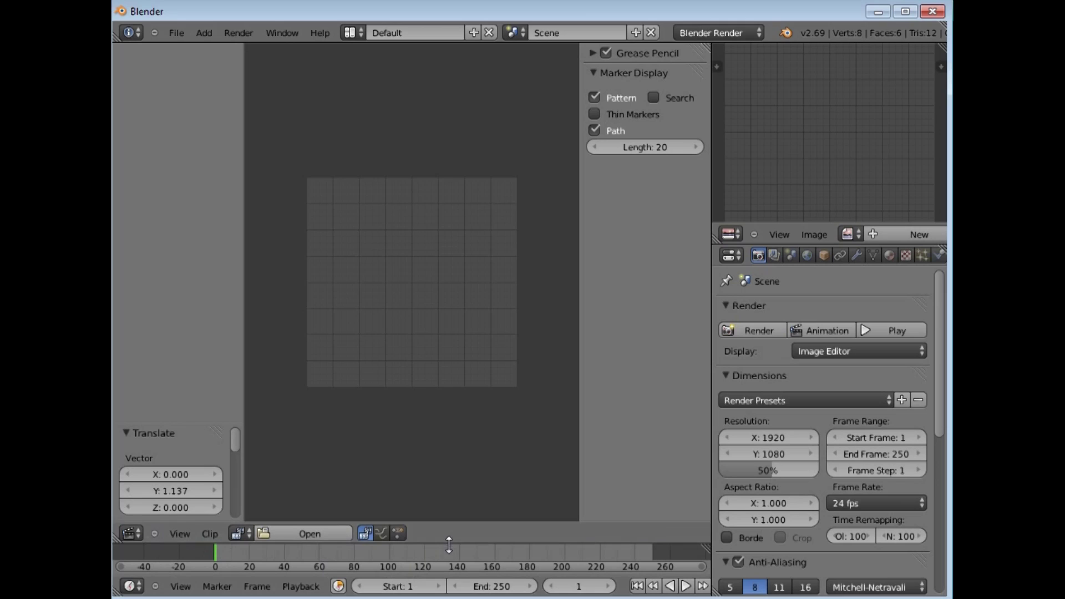
Make the timeline taller and toggle the clip editor's header menus off and on
left_click_drag(449, 544, 460, 524)
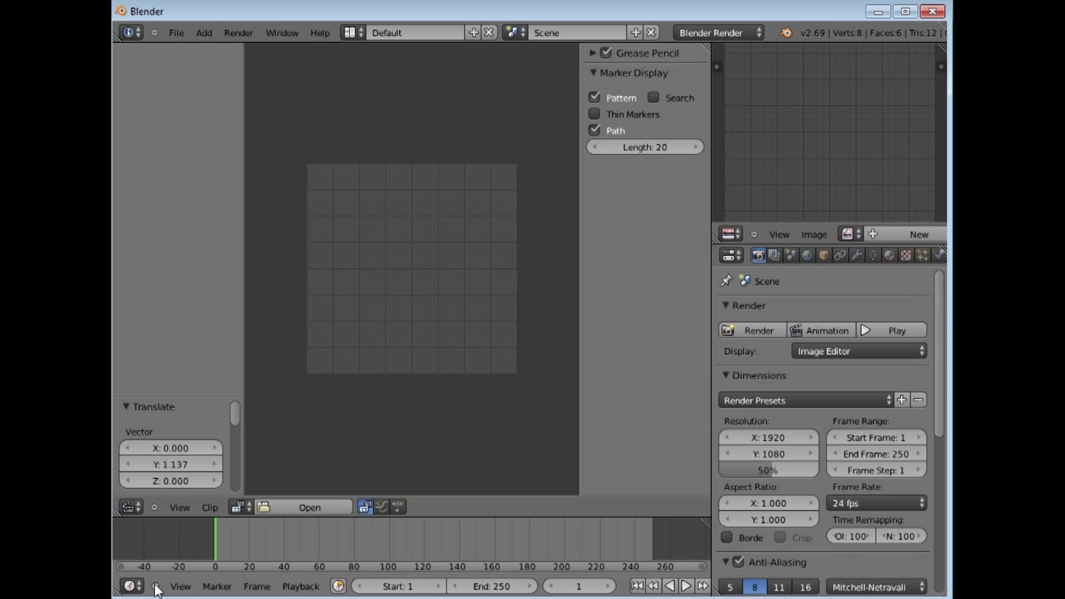
left_click(154, 507)
left_click(155, 507)
left_click(154, 505)
left_click(154, 505)
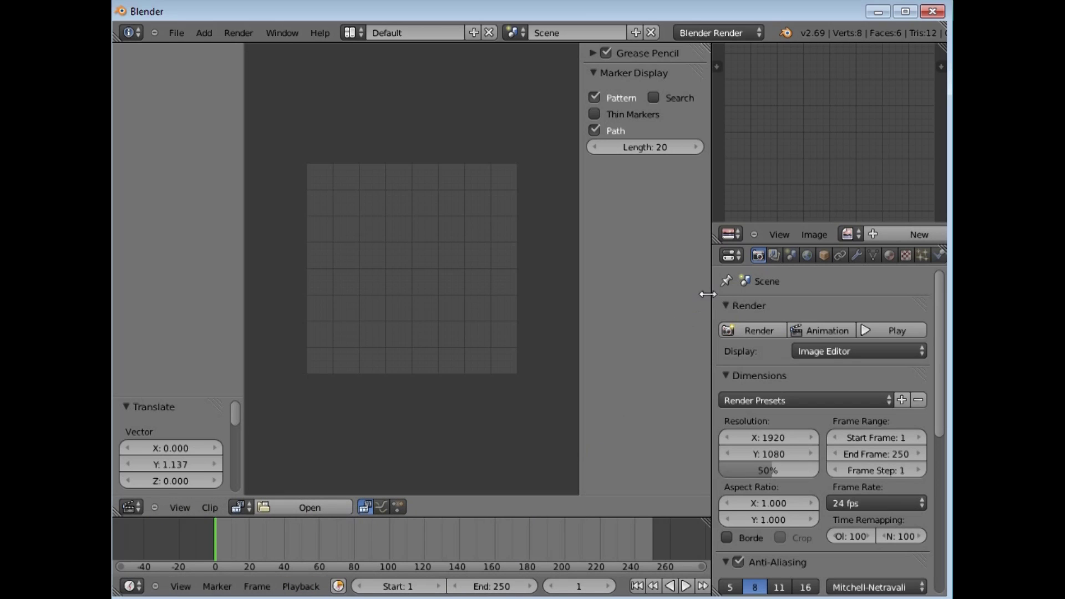
Widen the Properties editor and view the Render Layers and Scene tabs
left_click_drag(710, 294, 600, 294)
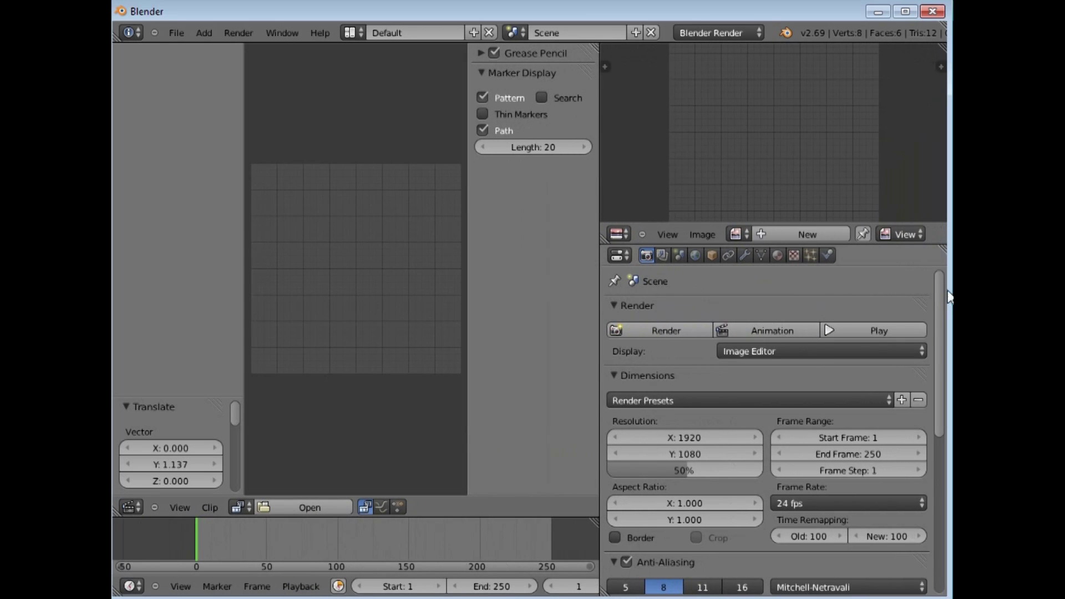
scroll(936, 291, "down", 2)
scroll(936, 290, "up", 2)
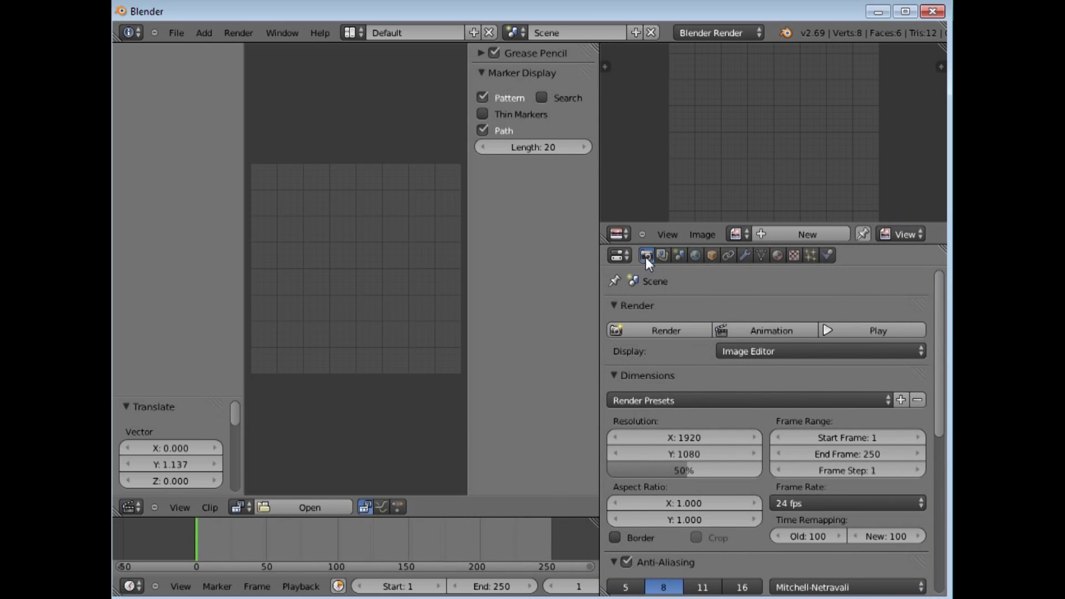
left_click(661, 255)
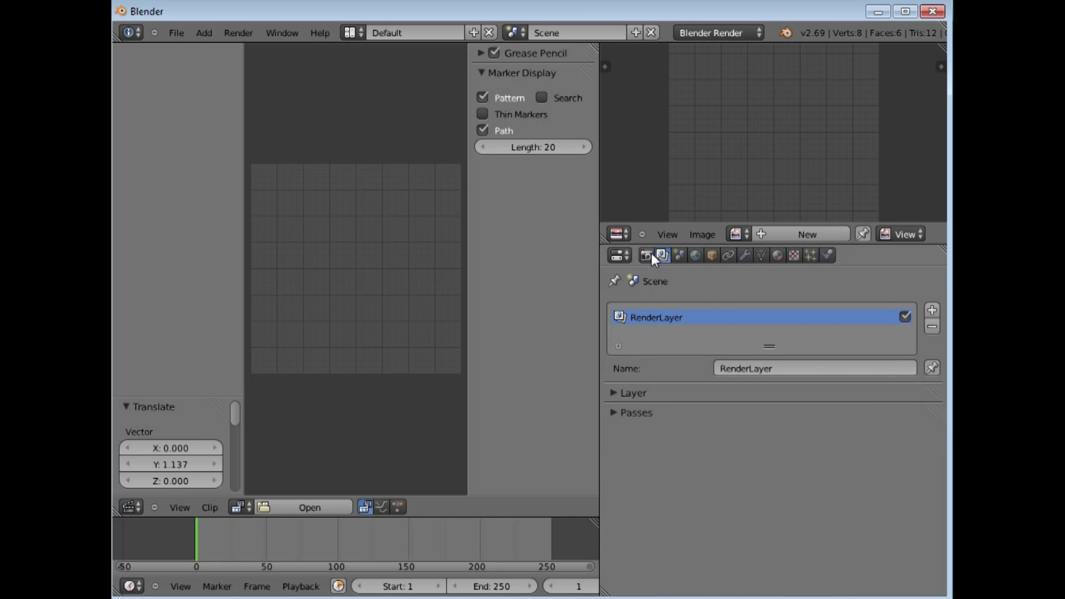
left_click(648, 255)
left_click(663, 254)
left_click(679, 255)
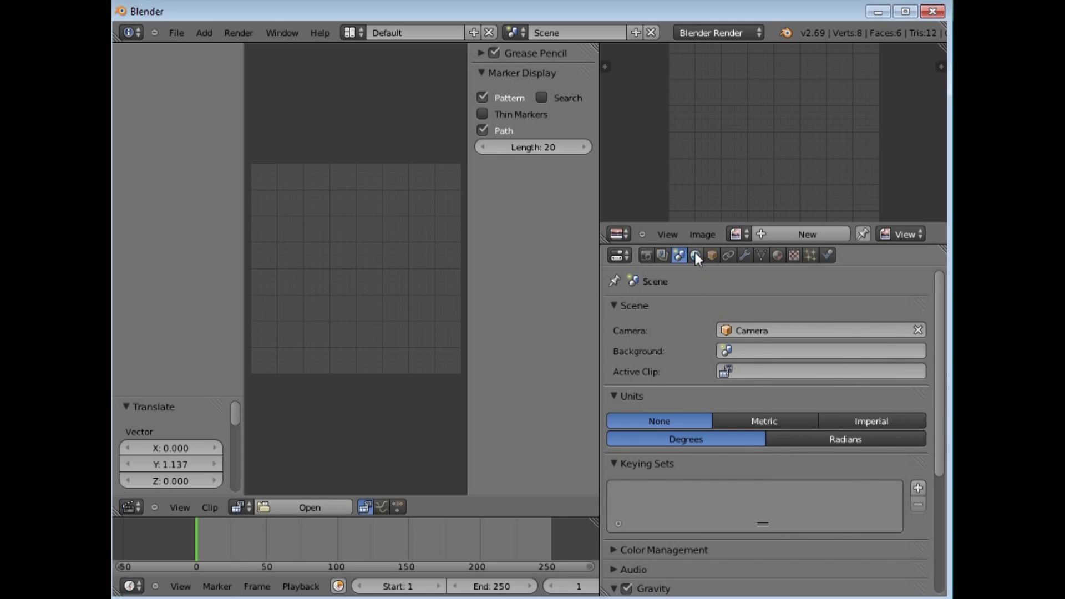
Step through World, Object, Constraints, Modifiers, Texture, Particles, Physics and Material tabs, ending on Render
left_click(695, 255)
left_click(710, 255)
left_click(729, 256)
left_click(745, 255)
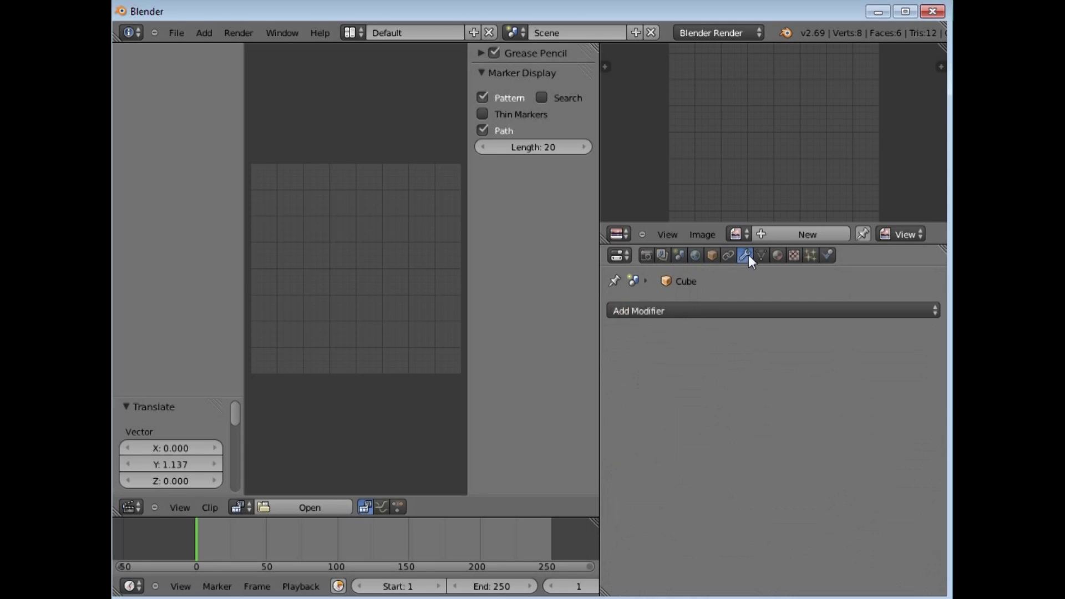
left_click(761, 255)
left_click(778, 255)
left_click(794, 255)
left_click(810, 255)
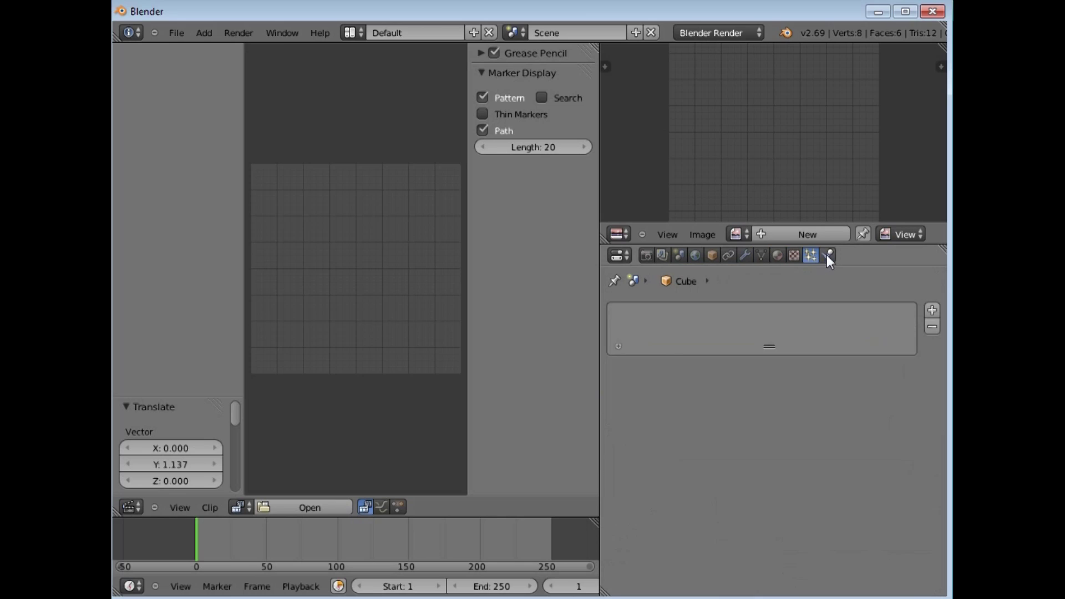
left_click(826, 255)
left_click(777, 255)
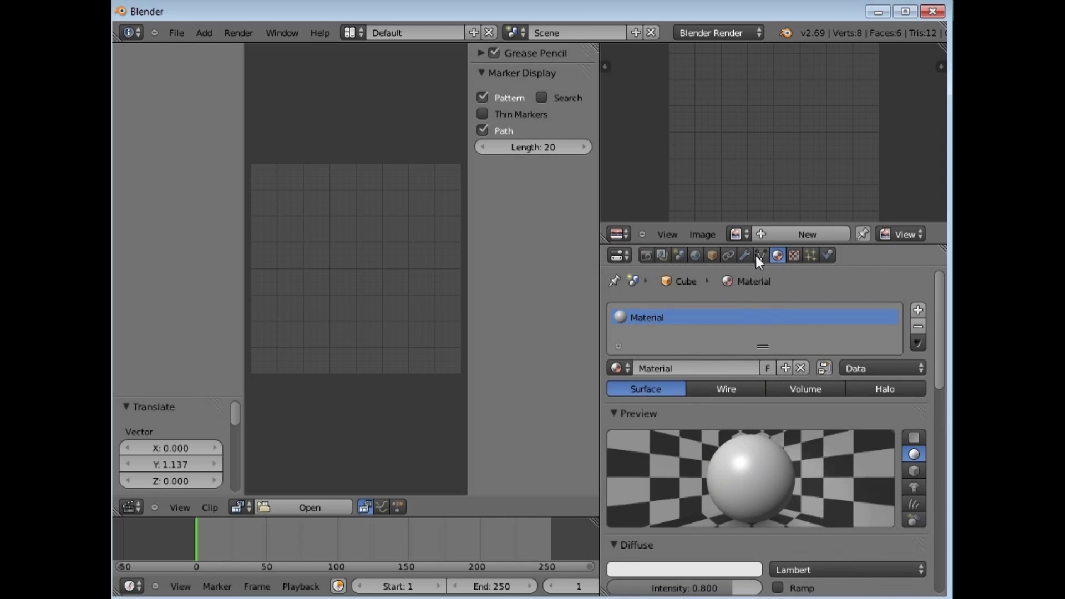
left_click(645, 255)
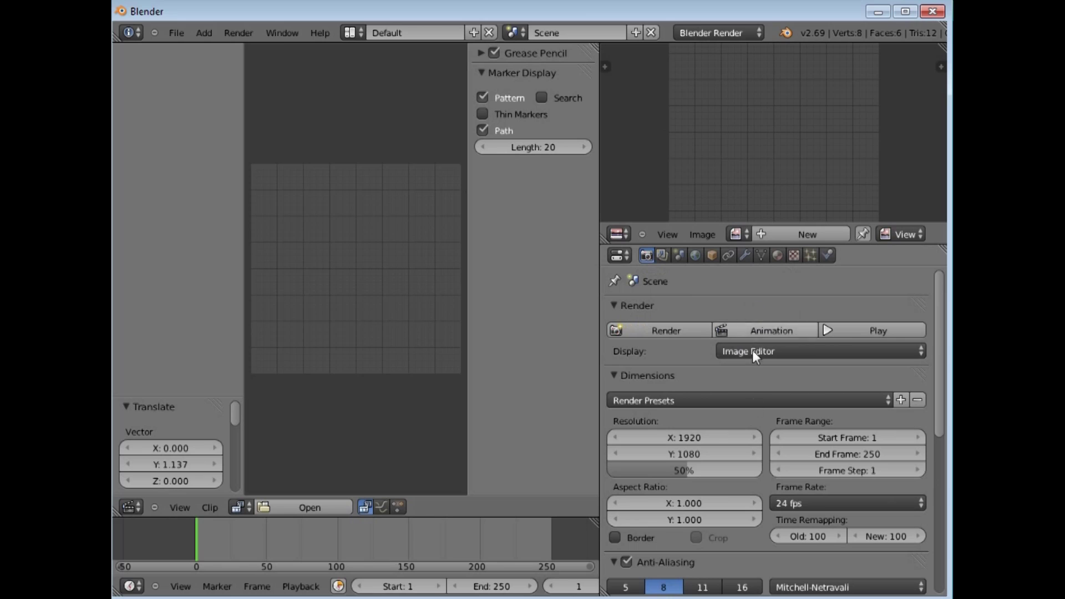
Render the current frame and pan the Render Result so the cube fills the view
left_click(667, 328)
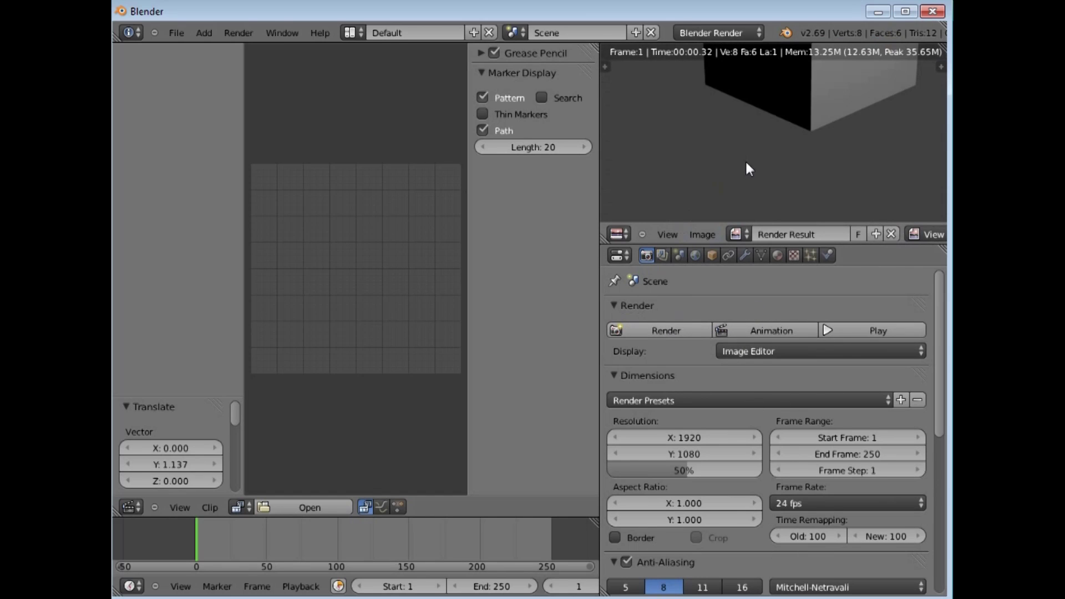
middle_click_drag(744, 160, 693, 287)
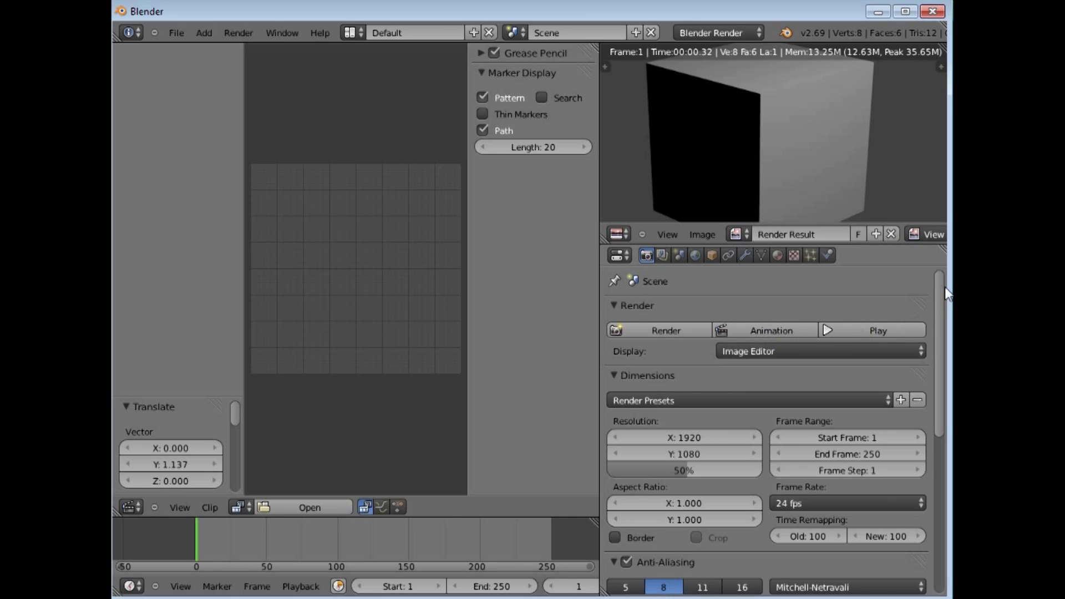
left_click_drag(939, 285, 941, 338)
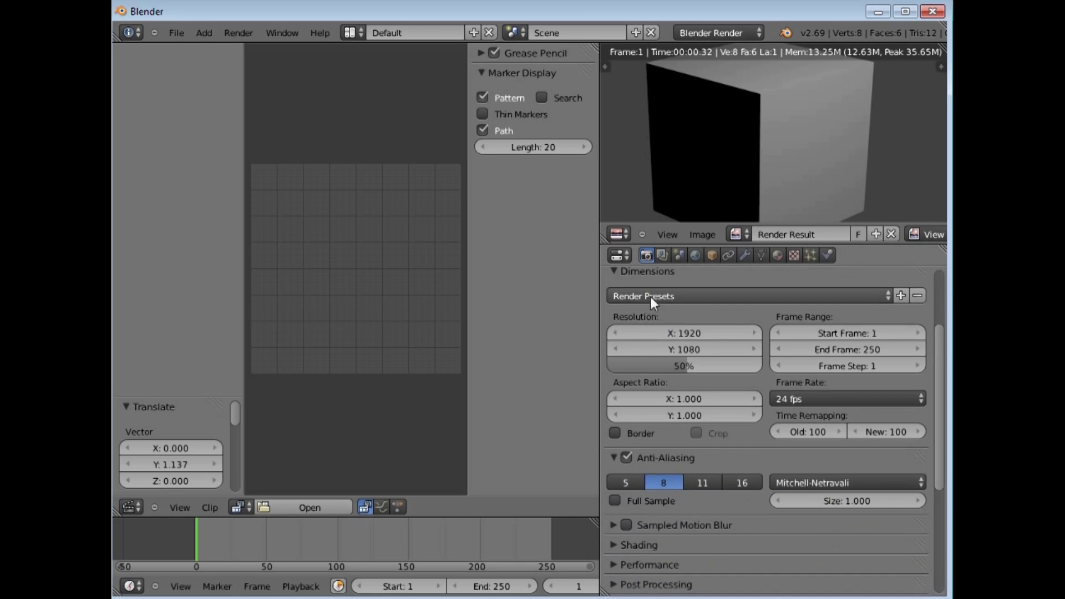
Set the resolution percentage to 75% and the frame rate to 29.97 fps
left_click(614, 271)
left_click(614, 271)
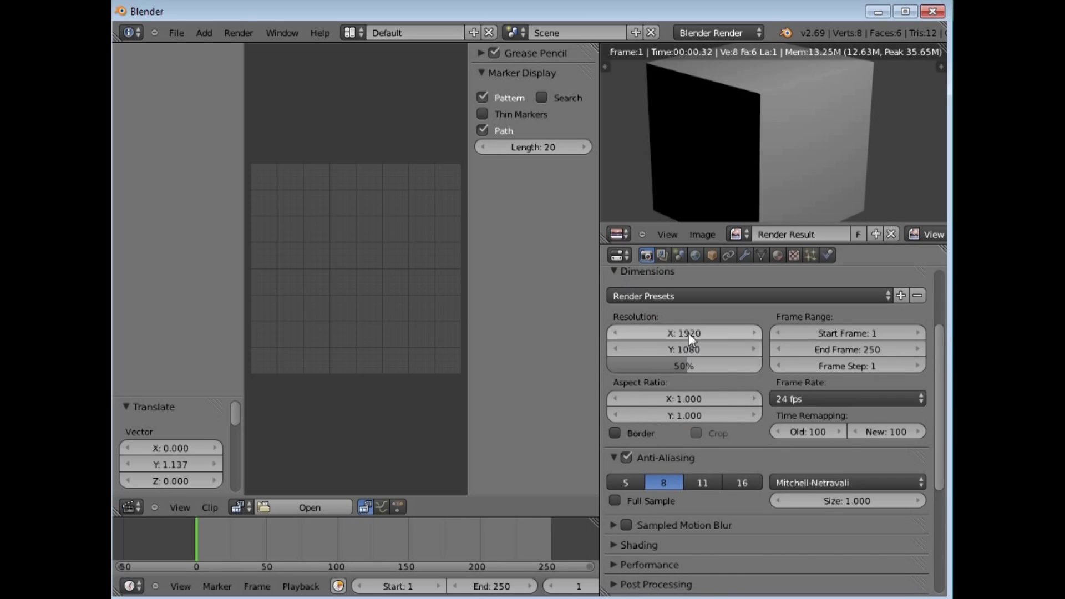
left_click_drag(688, 365, 724, 364)
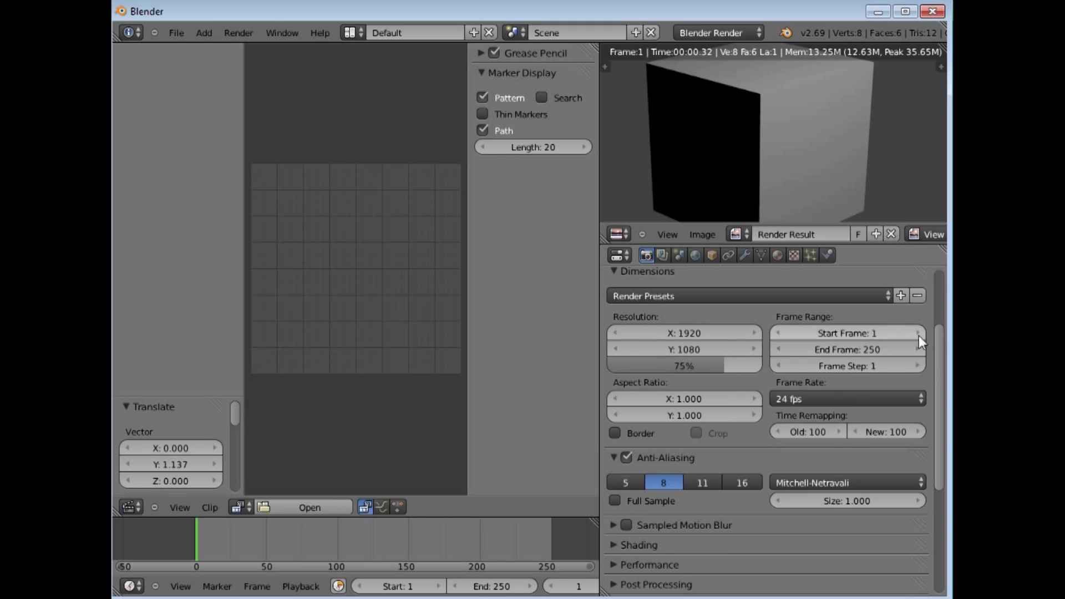
left_click(918, 395)
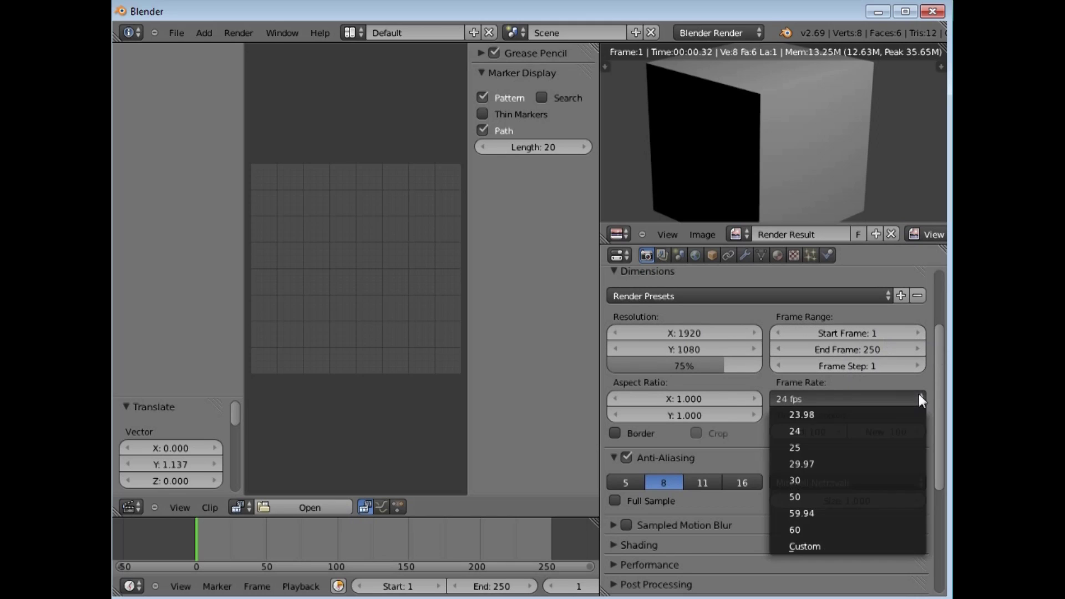
left_click(804, 460)
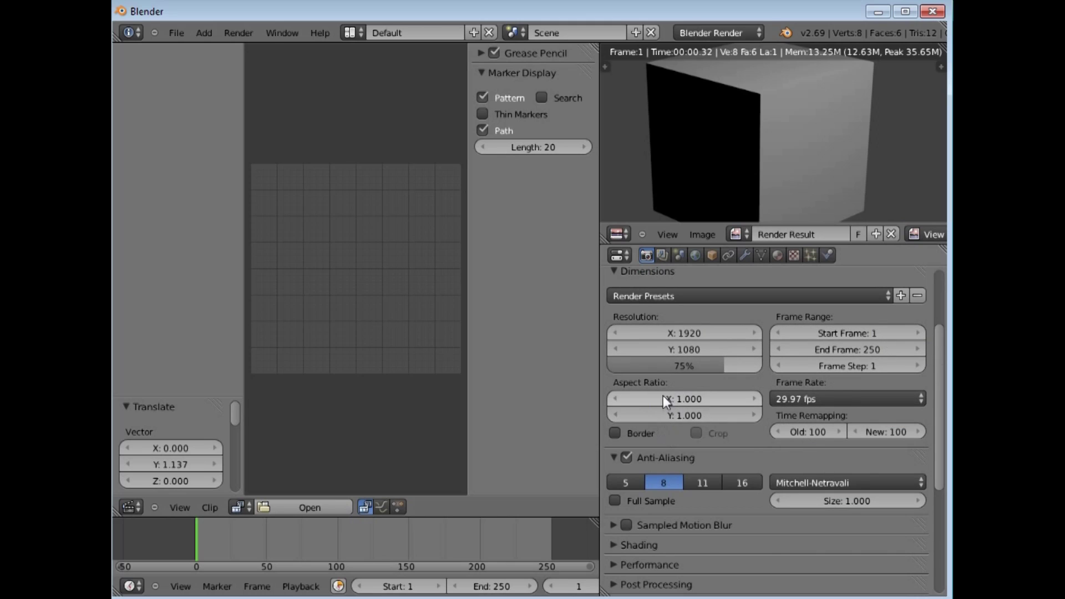
Inspect the Shading settings, then expand the Post Processing settings
scroll(943, 371, "down", 5)
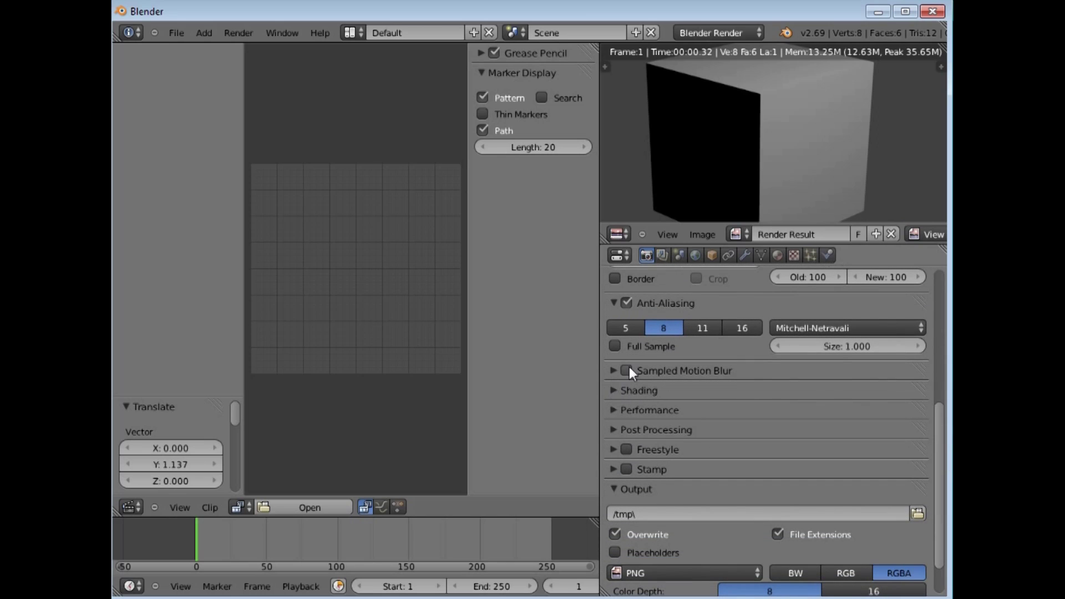
left_click(614, 390)
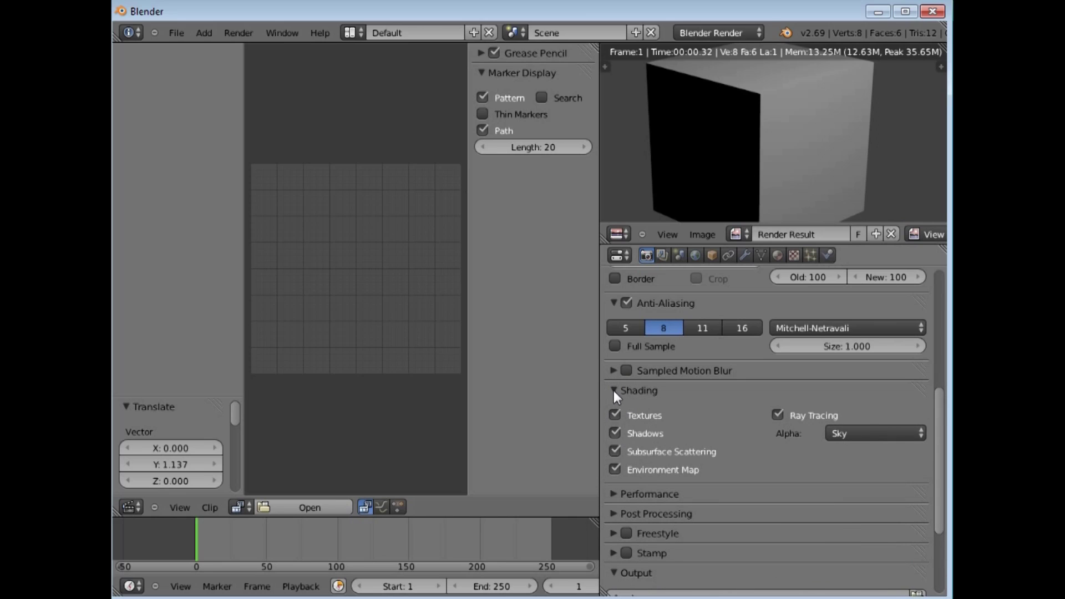
left_click(613, 391)
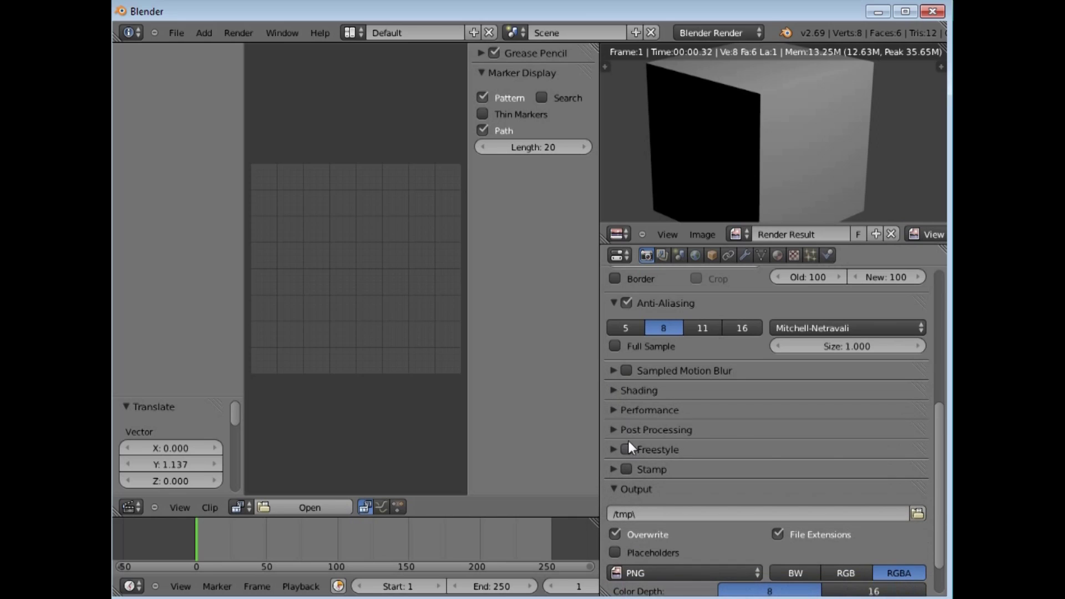
left_click(613, 430)
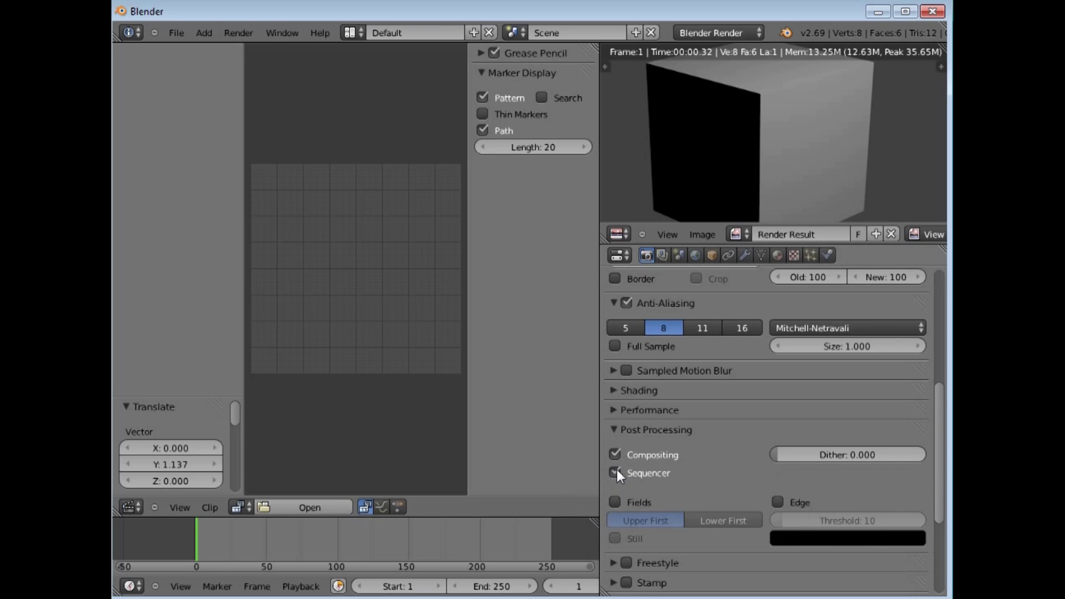
Try the post-processing checkboxes, leaving Compositing on and Sequencer off
left_click(615, 471)
left_click(615, 455)
left_click(615, 454)
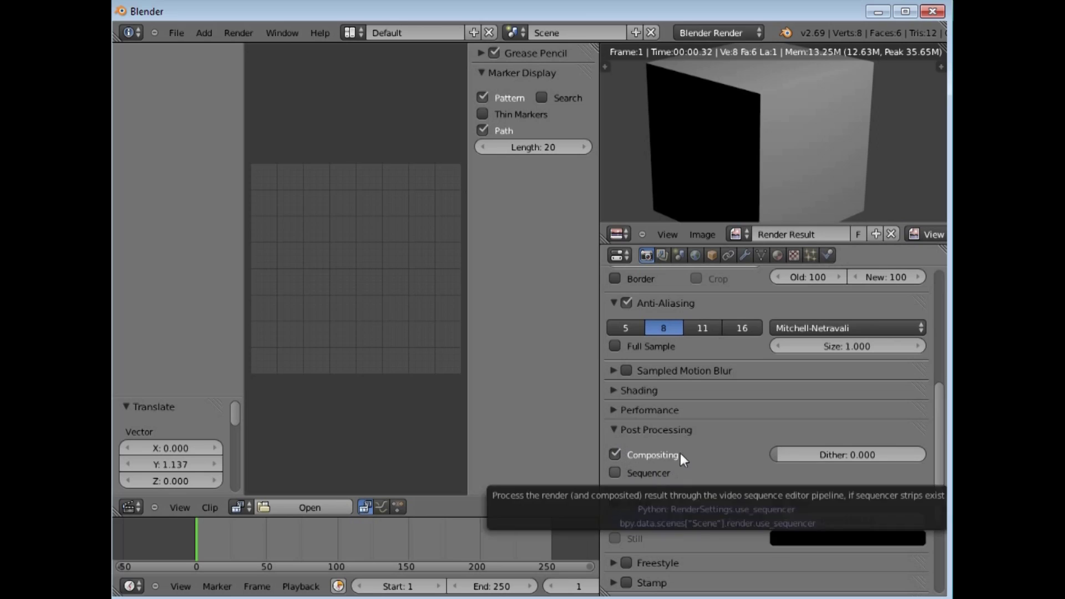
left_click(615, 473)
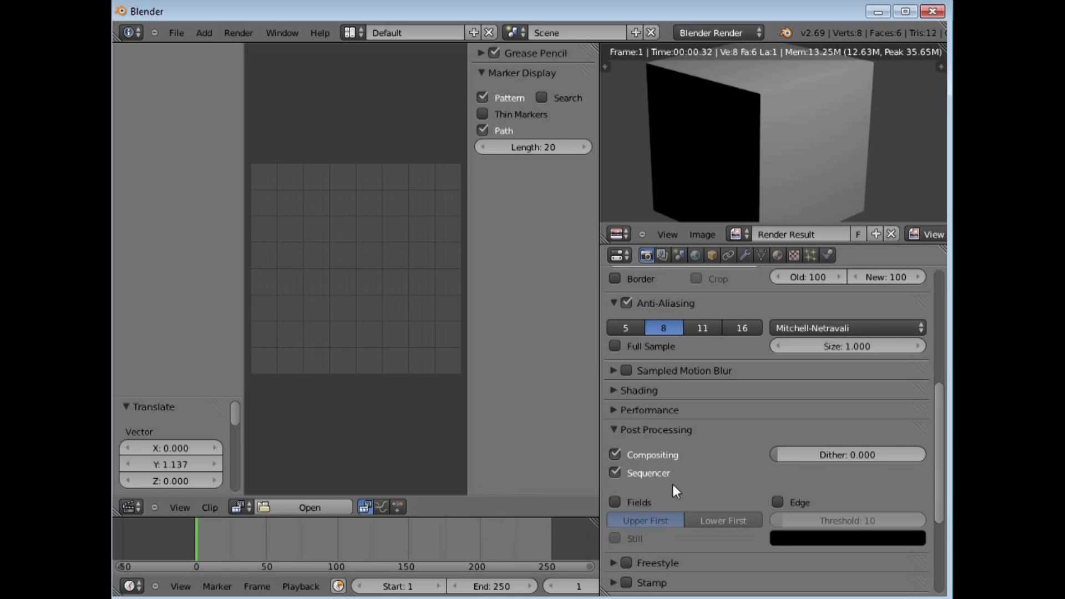
left_click(615, 473)
Raise the PNG output compression from 90% to 100%
left_click_drag(937, 427, 944, 528)
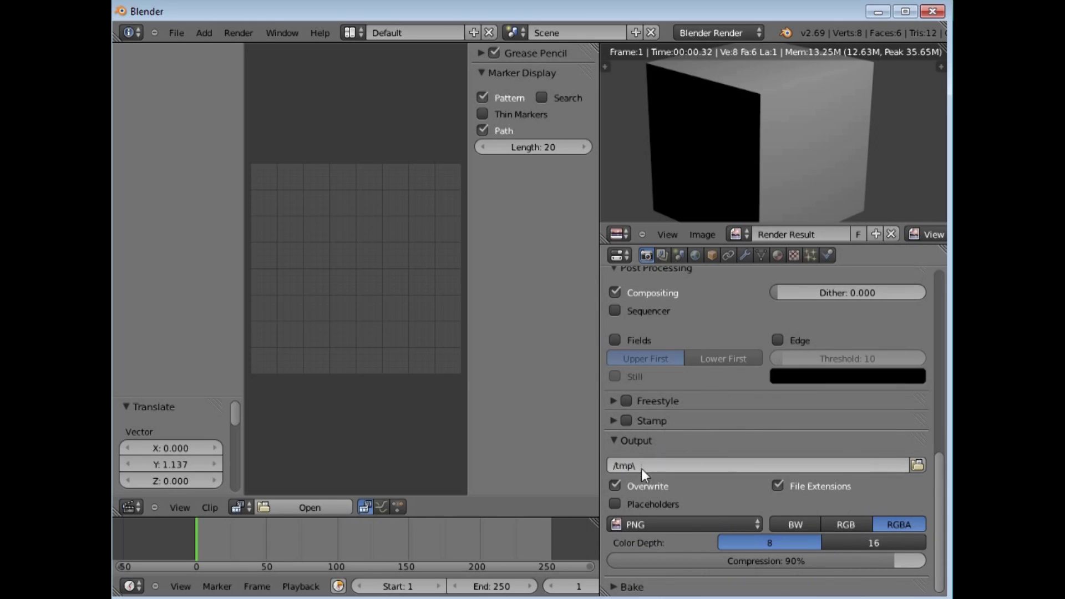
left_click(756, 524)
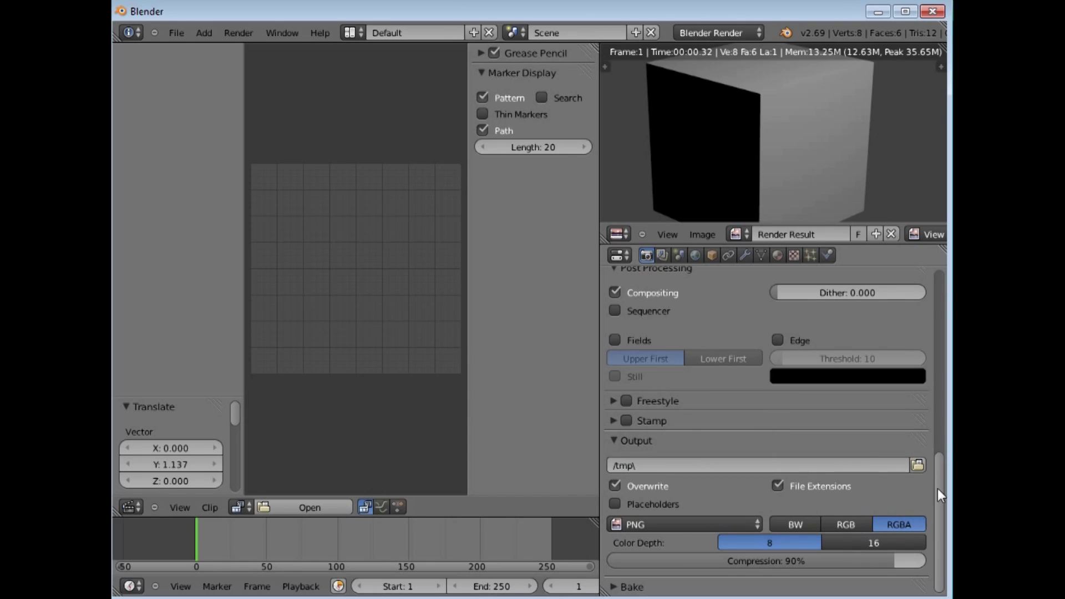
left_click_drag(898, 562, 927, 561)
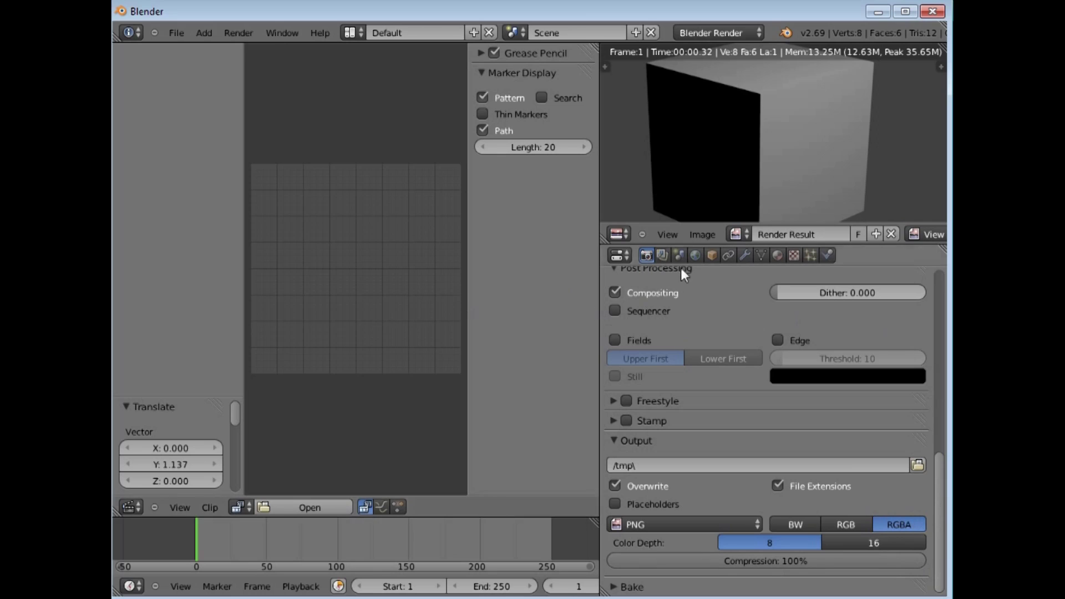
left_click_drag(600, 165, 813, 177)
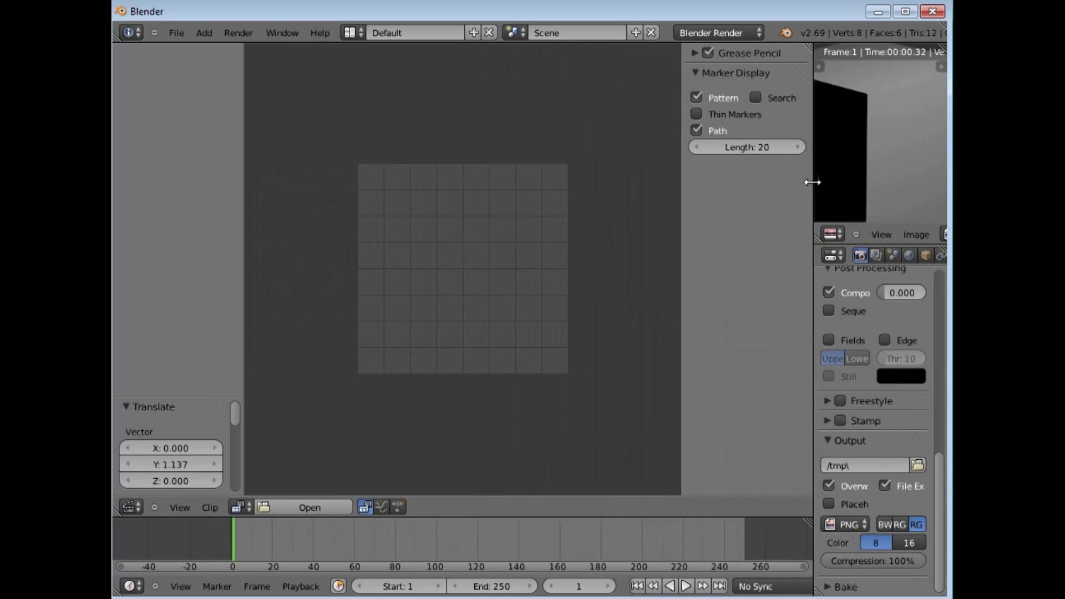
Turn the clip editor back into a 3D View and the render preview area into a wider Outliner
left_click(134, 507)
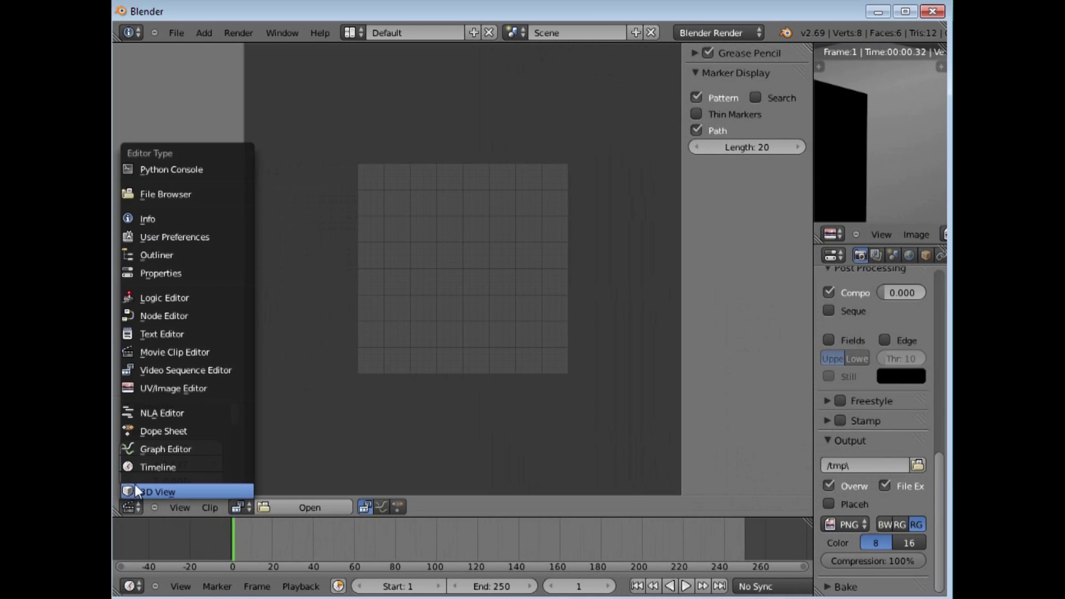
left_click(152, 491)
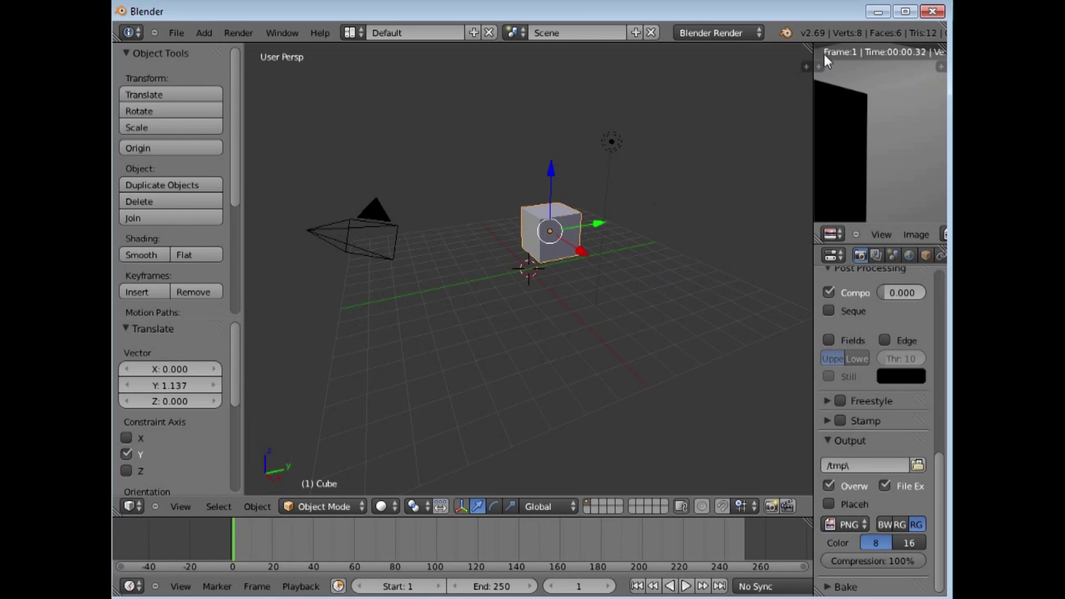
left_click(831, 235)
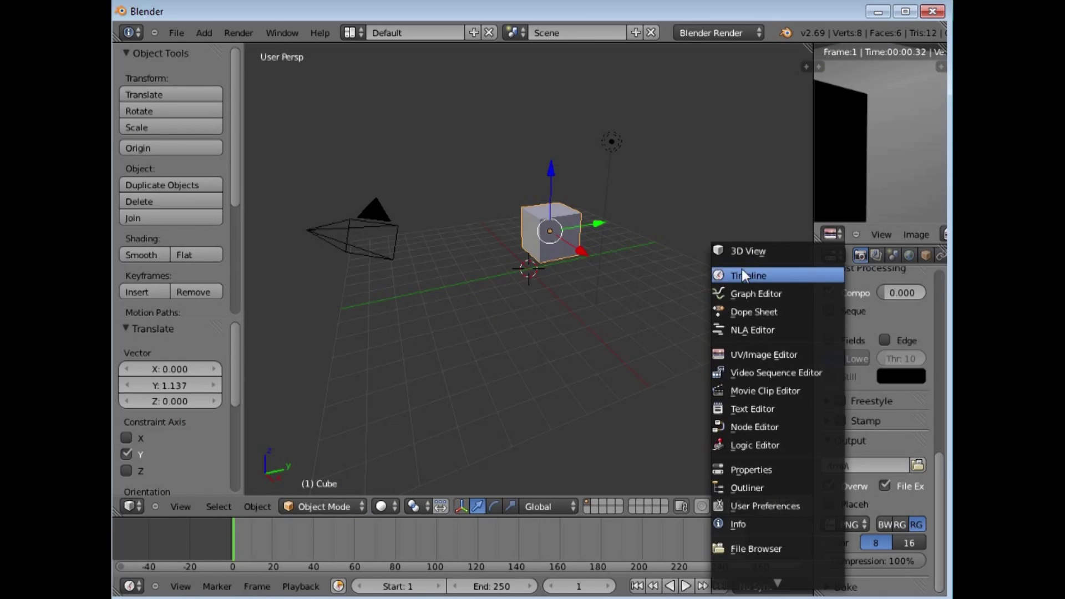
left_click(749, 487)
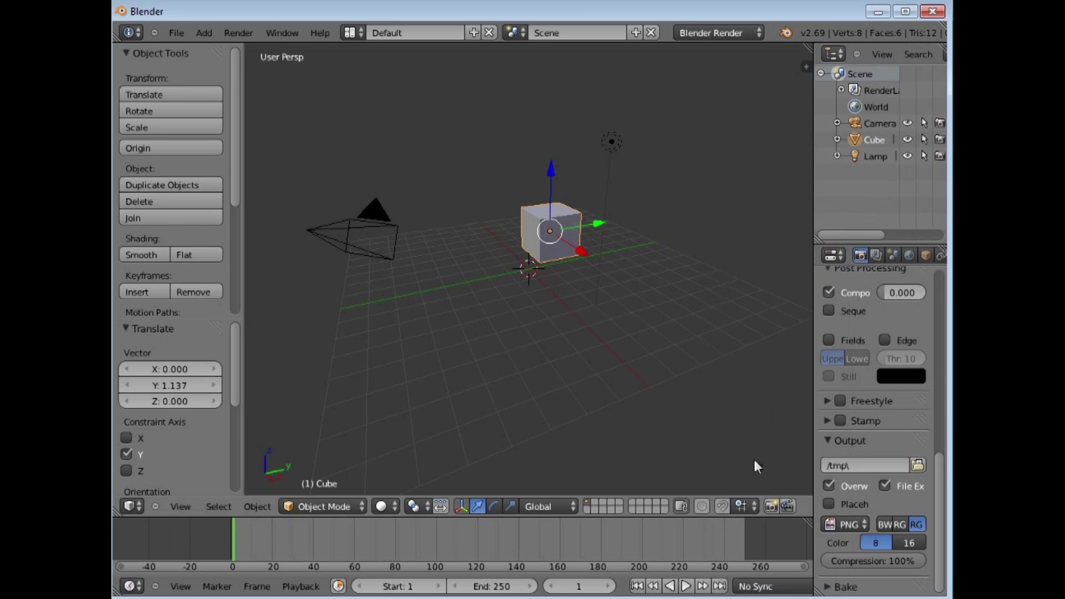
left_click_drag(813, 100, 754, 99)
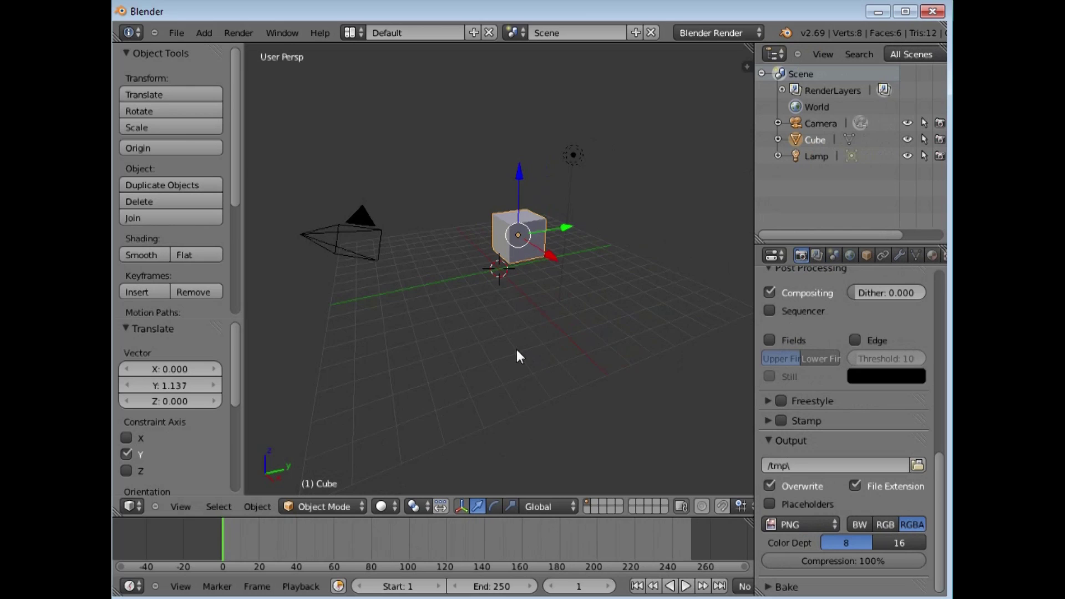